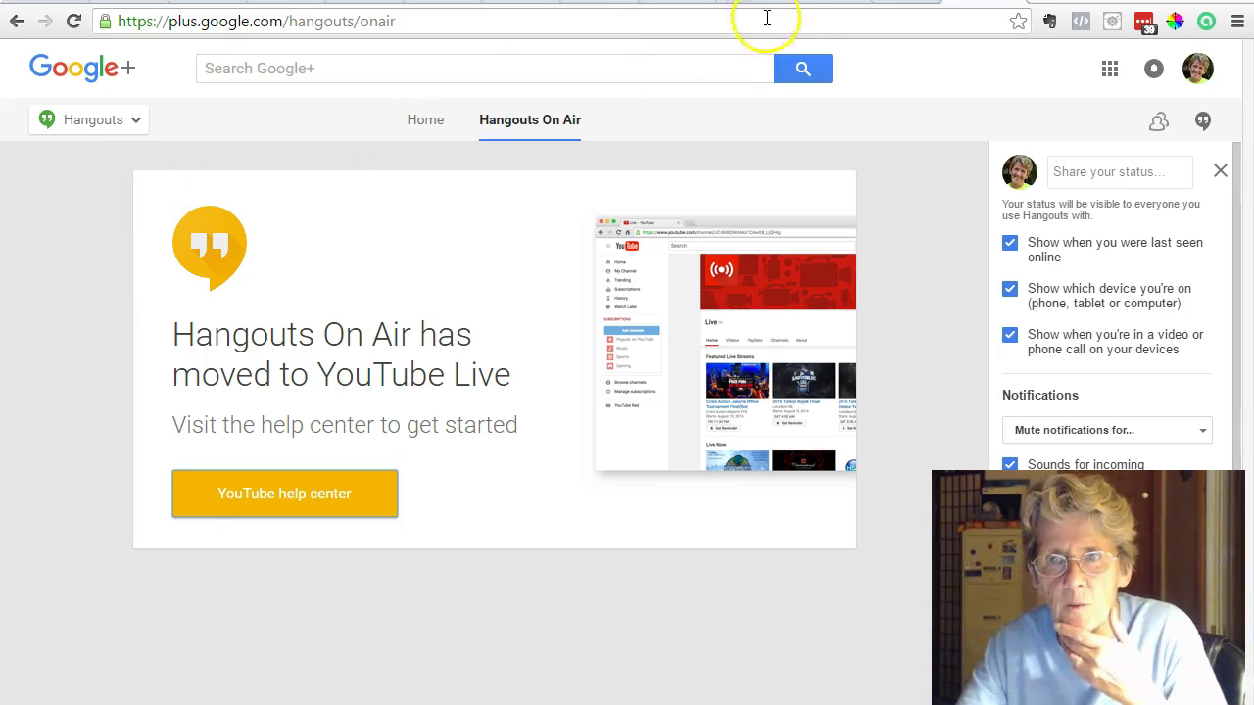
# - Open the YouTube help center article from the Hangouts On Air page and read the steps for setting up with YouTube Live
pyautogui.click(901, 2)
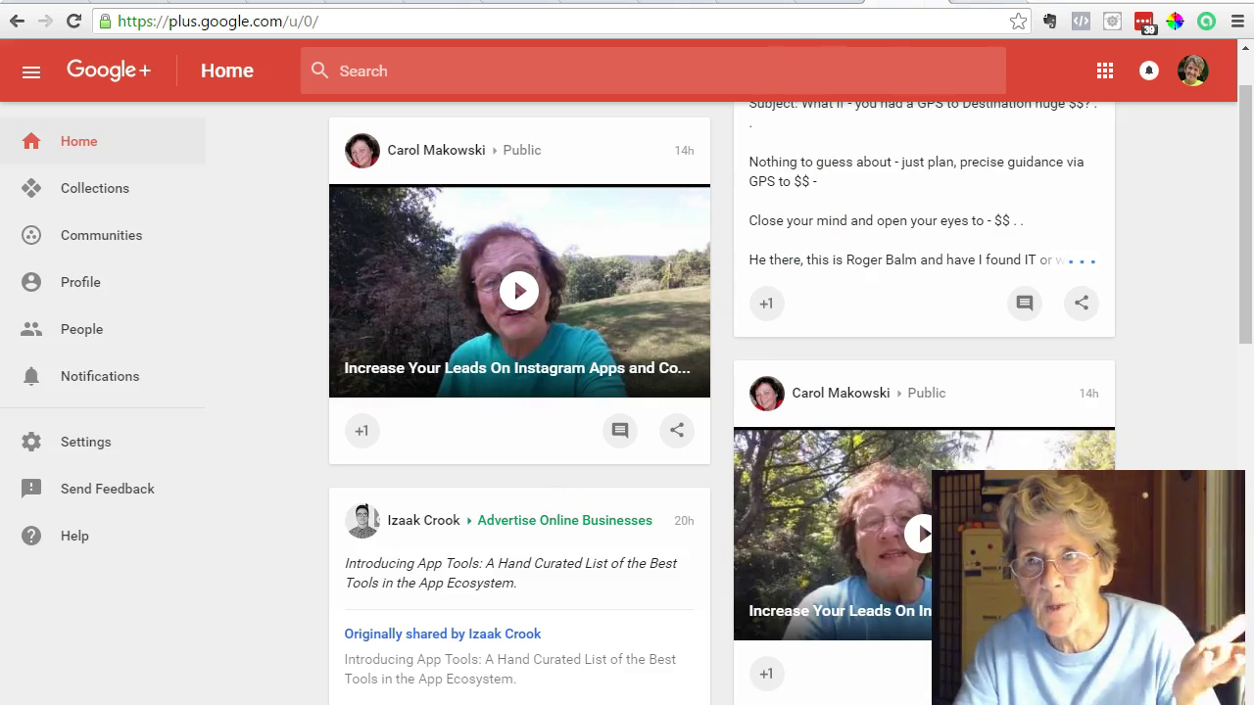
pyautogui.click(862, 4)
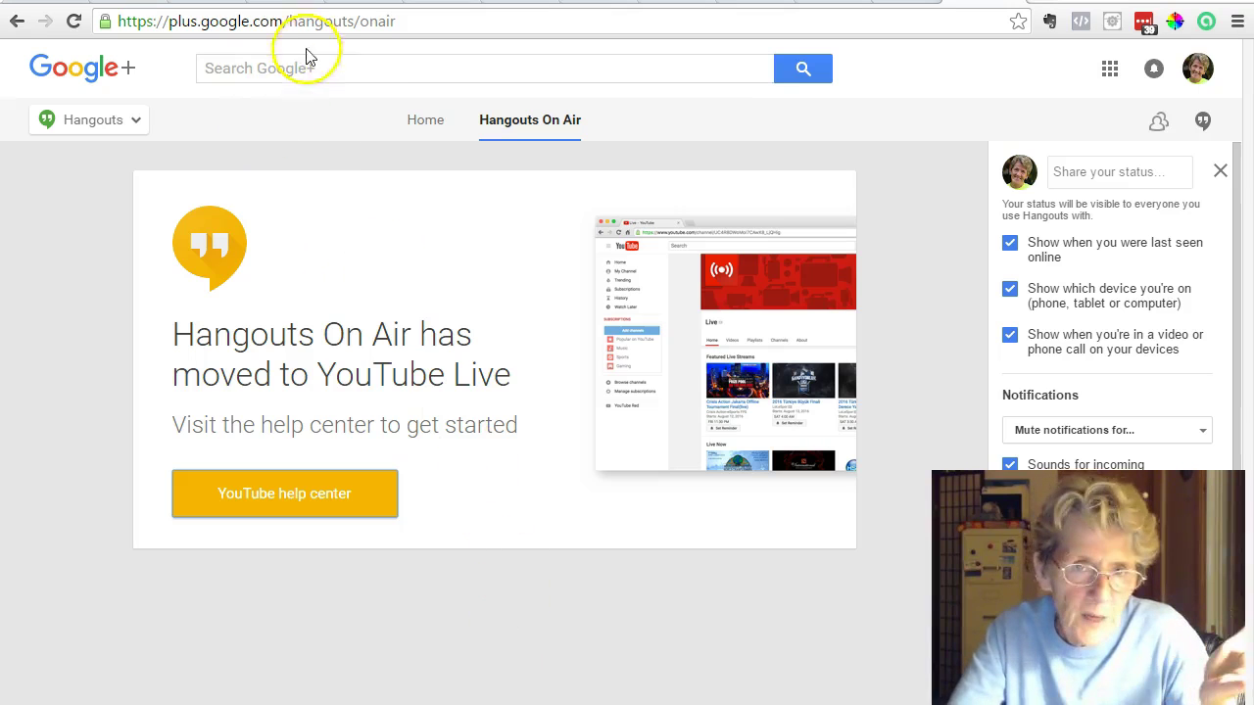
pyautogui.click(309, 504)
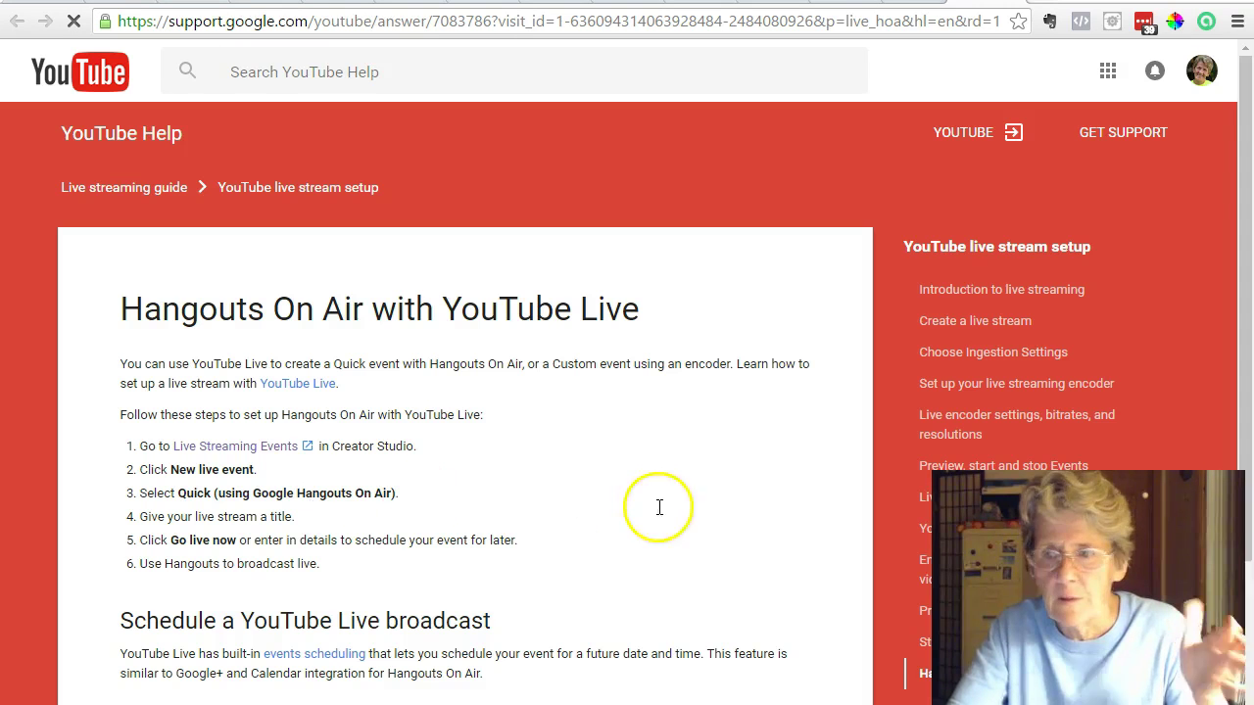
pyautogui.moveTo(1251, 250); pyautogui.dragTo(1239, 461)
pyautogui.scroll(4, 627, 364)
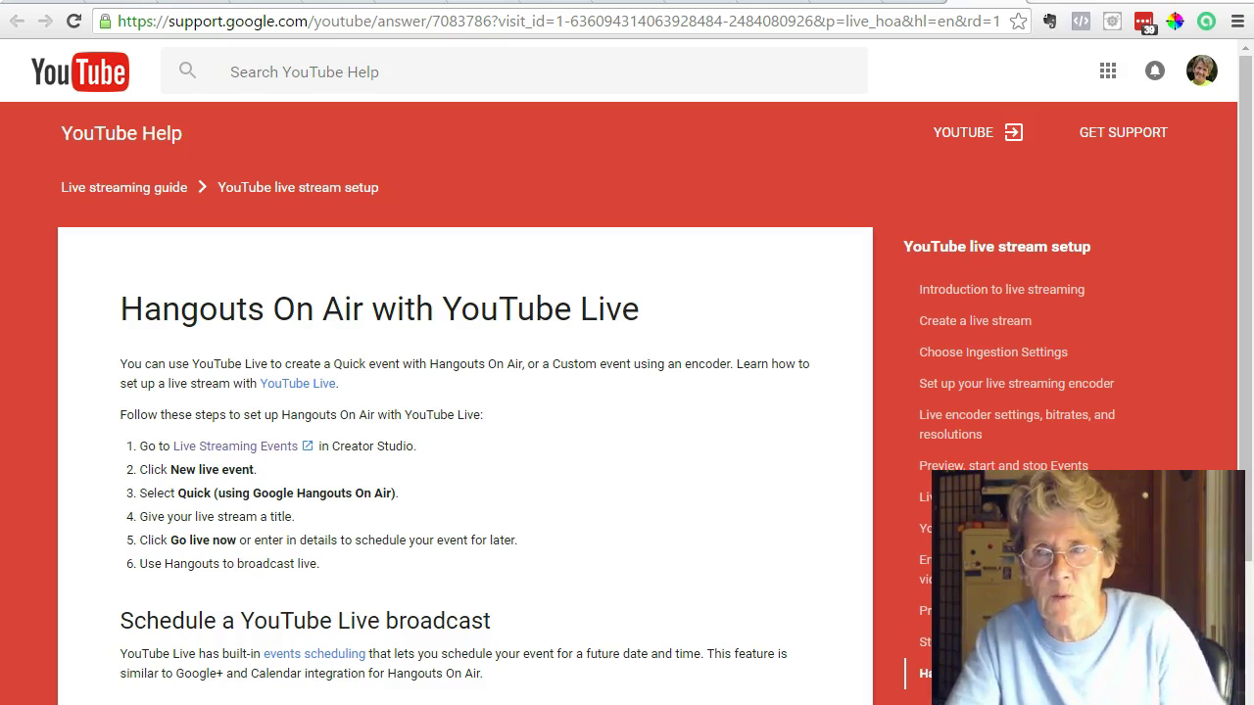
# - Open YouTube in a new browser tab and go to the channel's Creator Studio
pyautogui.click(1036, 3)
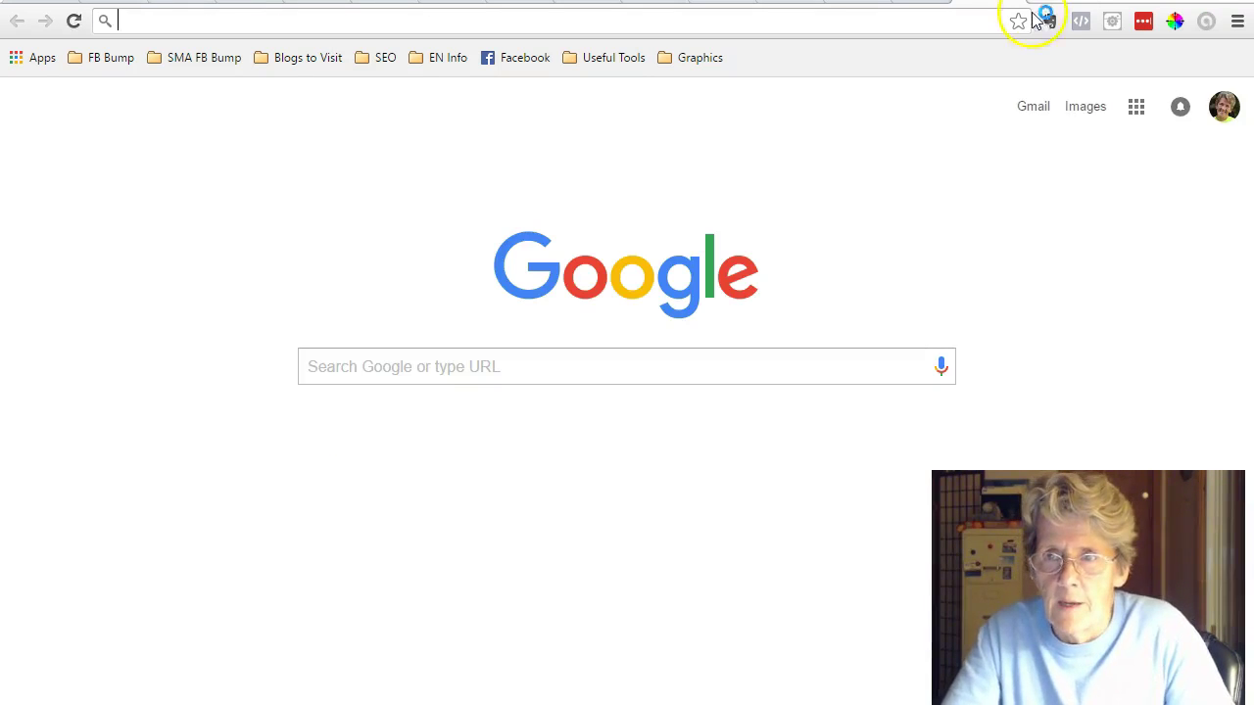
pyautogui.click(1137, 108)
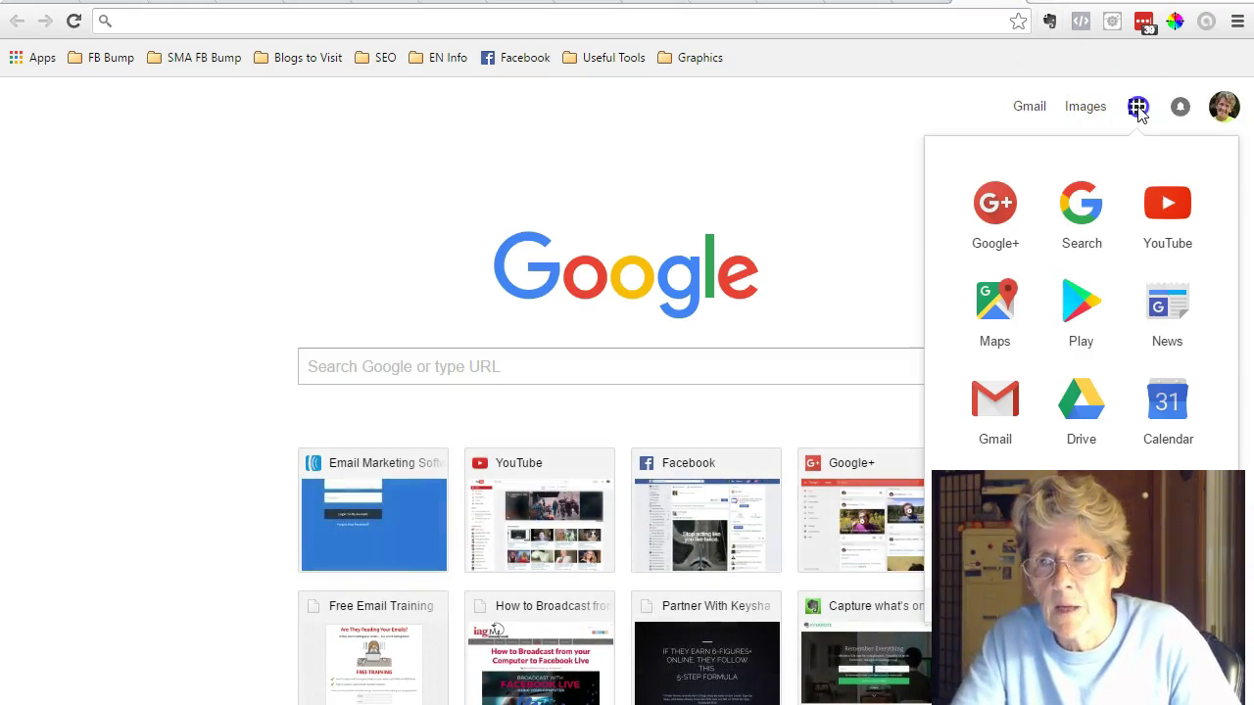
pyautogui.click(1170, 201)
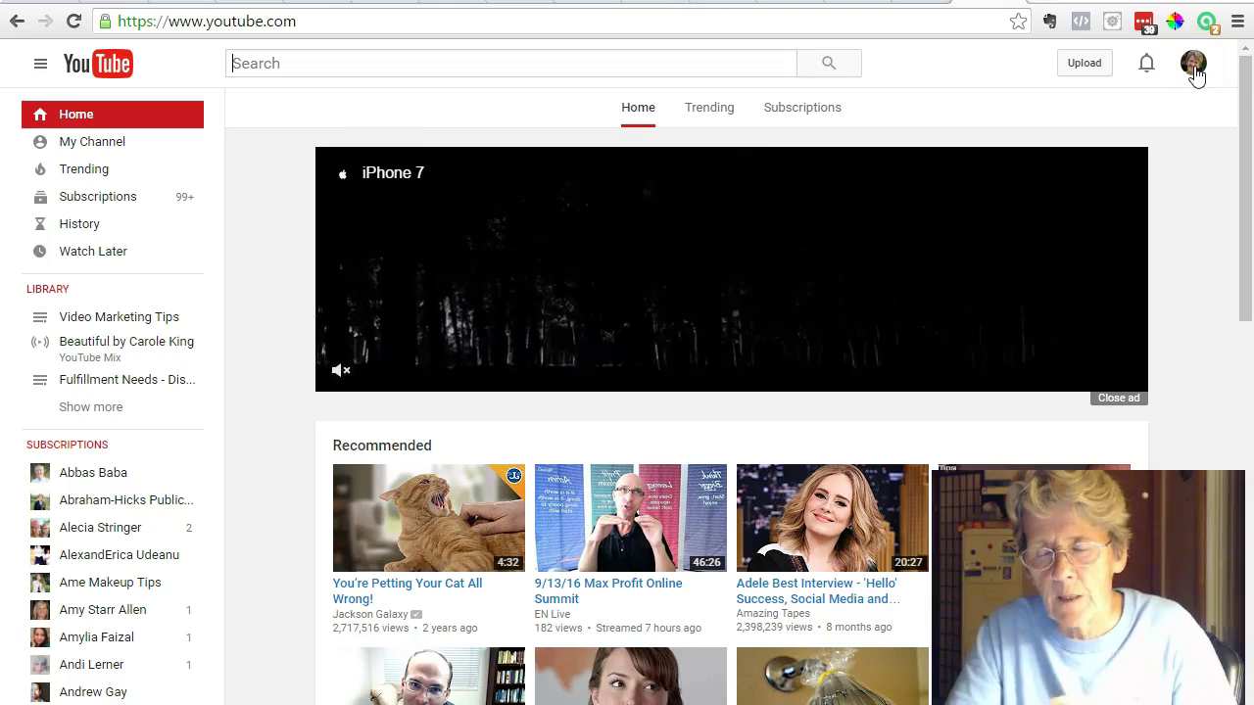
pyautogui.click(1193, 65)
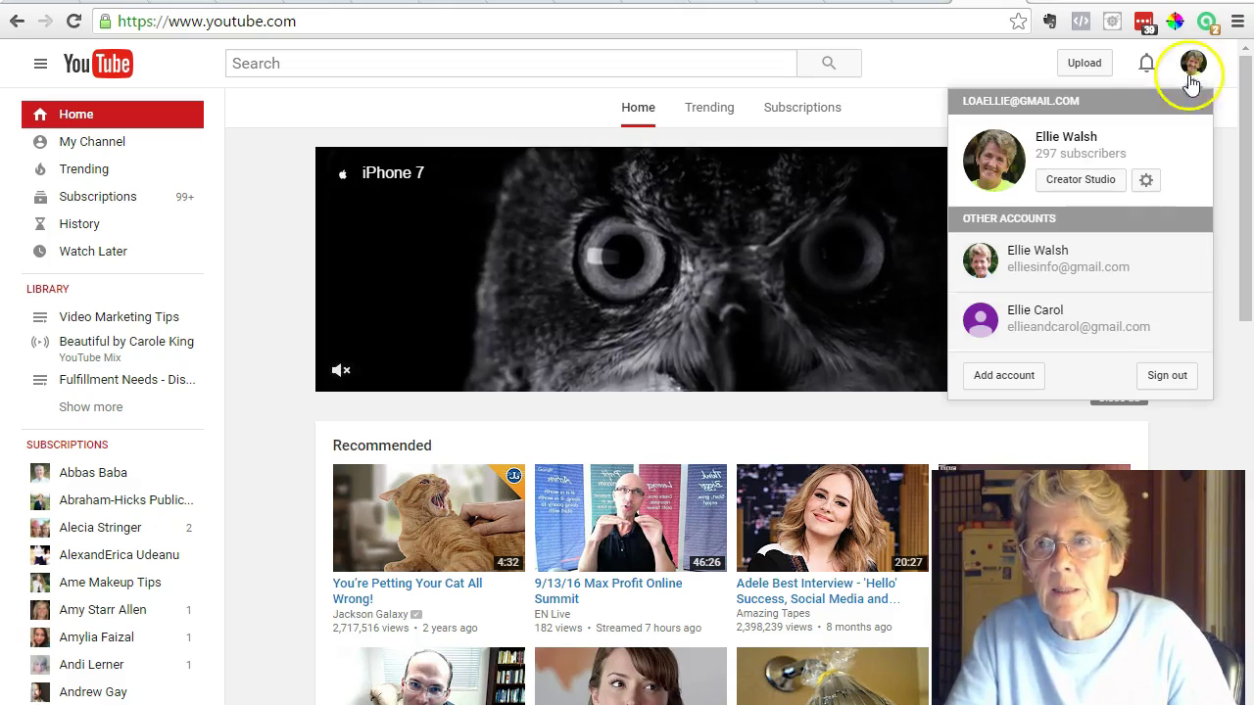
pyautogui.click(1105, 186)
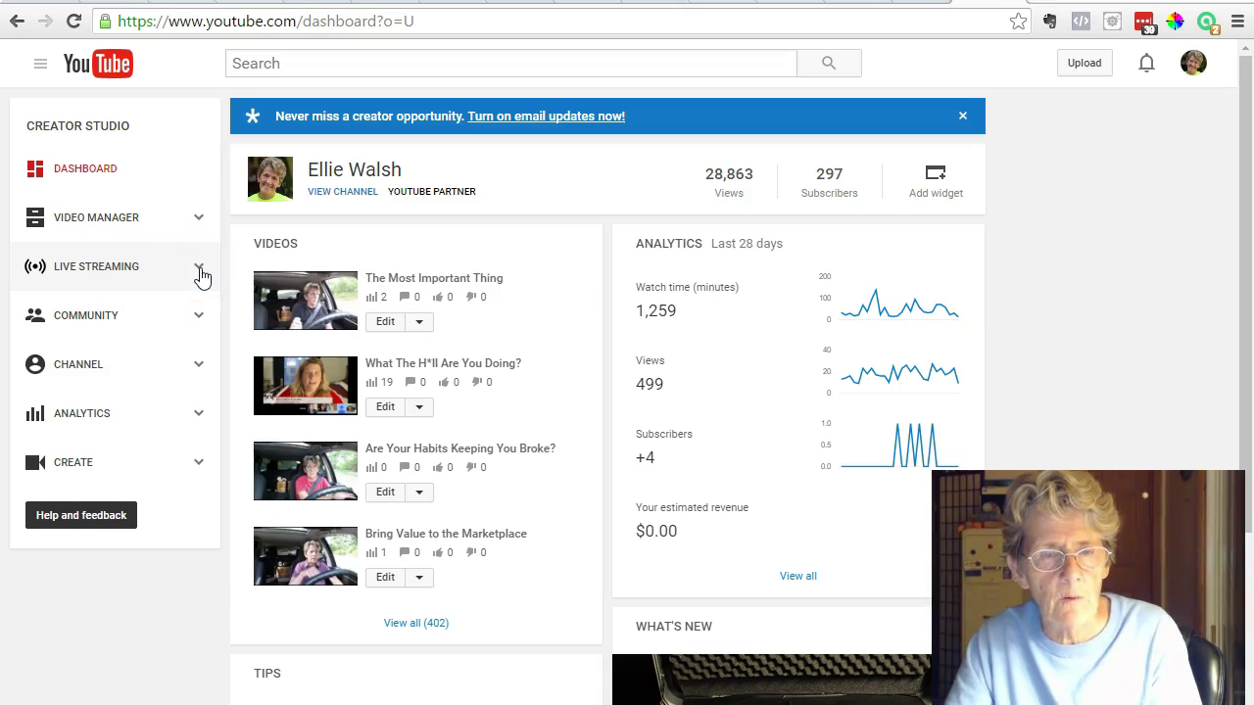
# - Start a new live event from the live streaming events list and title it "TODAY TEST"
pyautogui.click(200, 276)
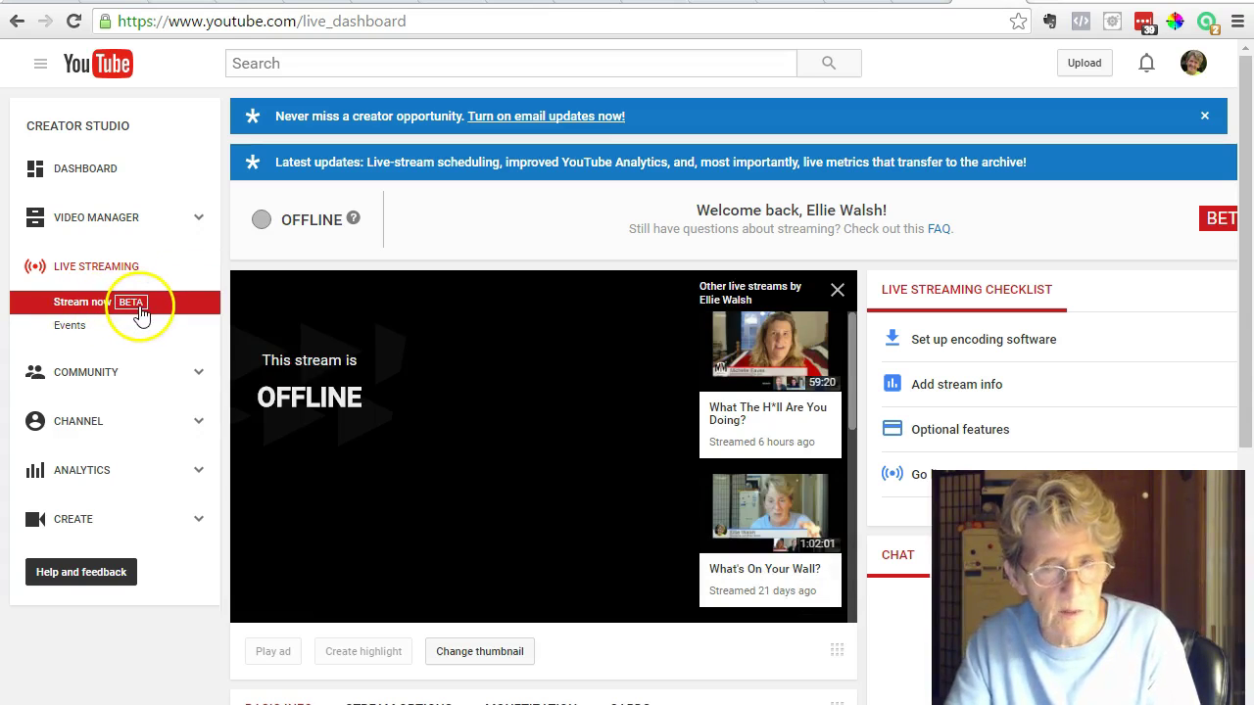
pyautogui.click(108, 335)
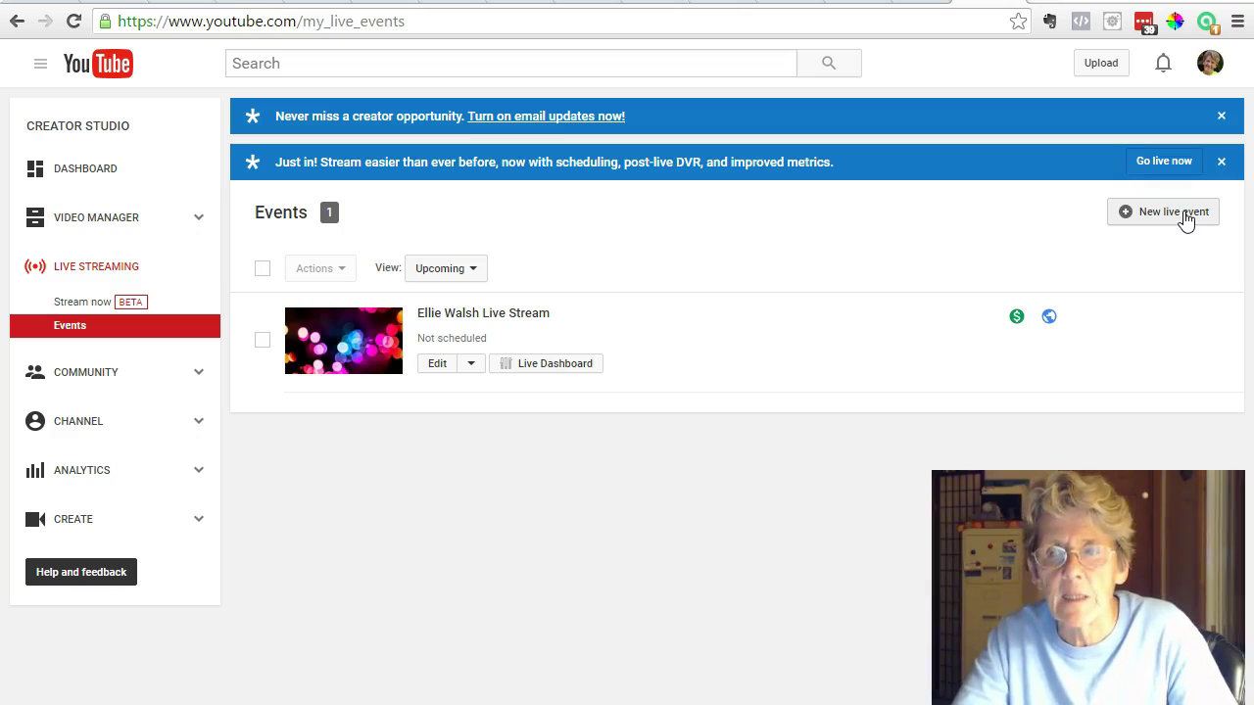
pyautogui.click(1185, 217)
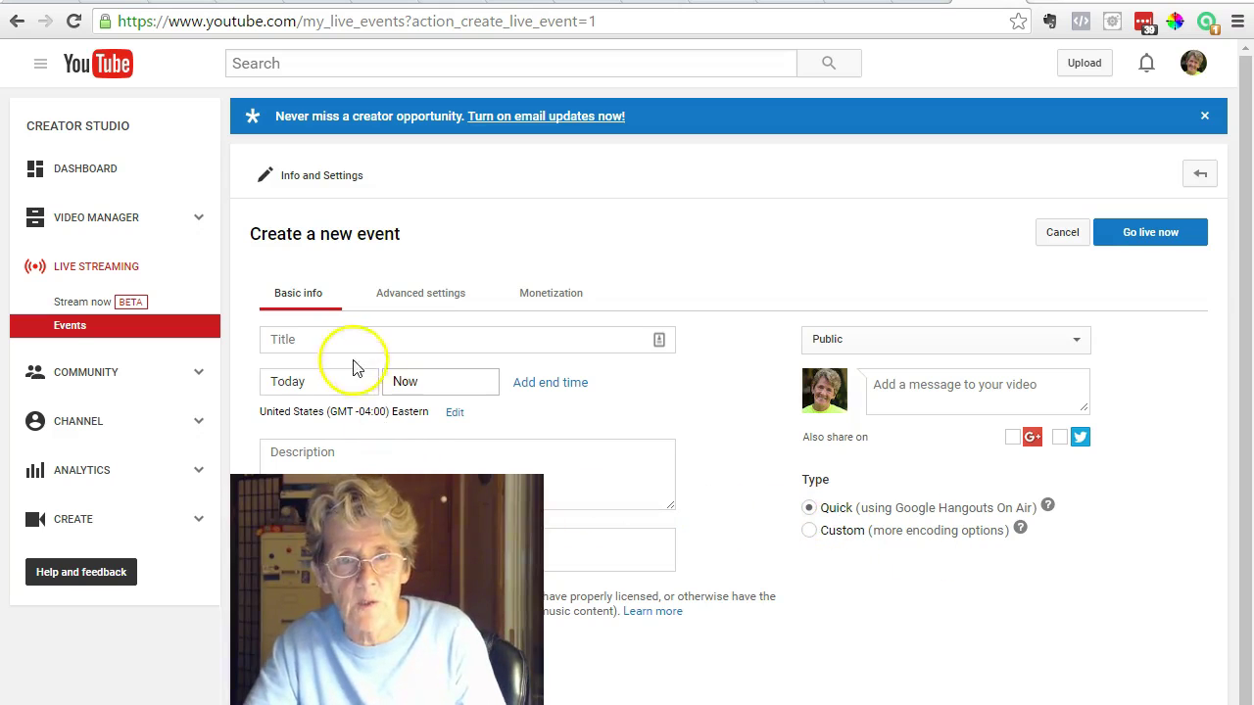
pyautogui.click(329, 342)
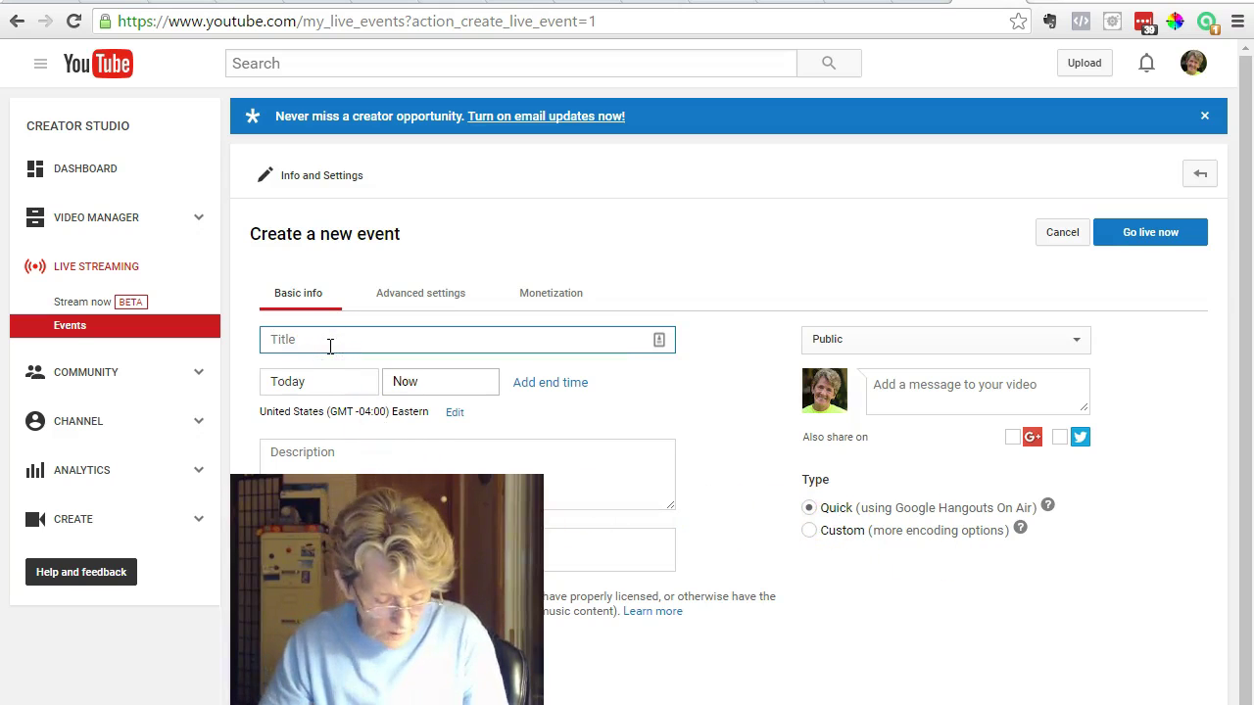
pyautogui.write('TODAY TEST')
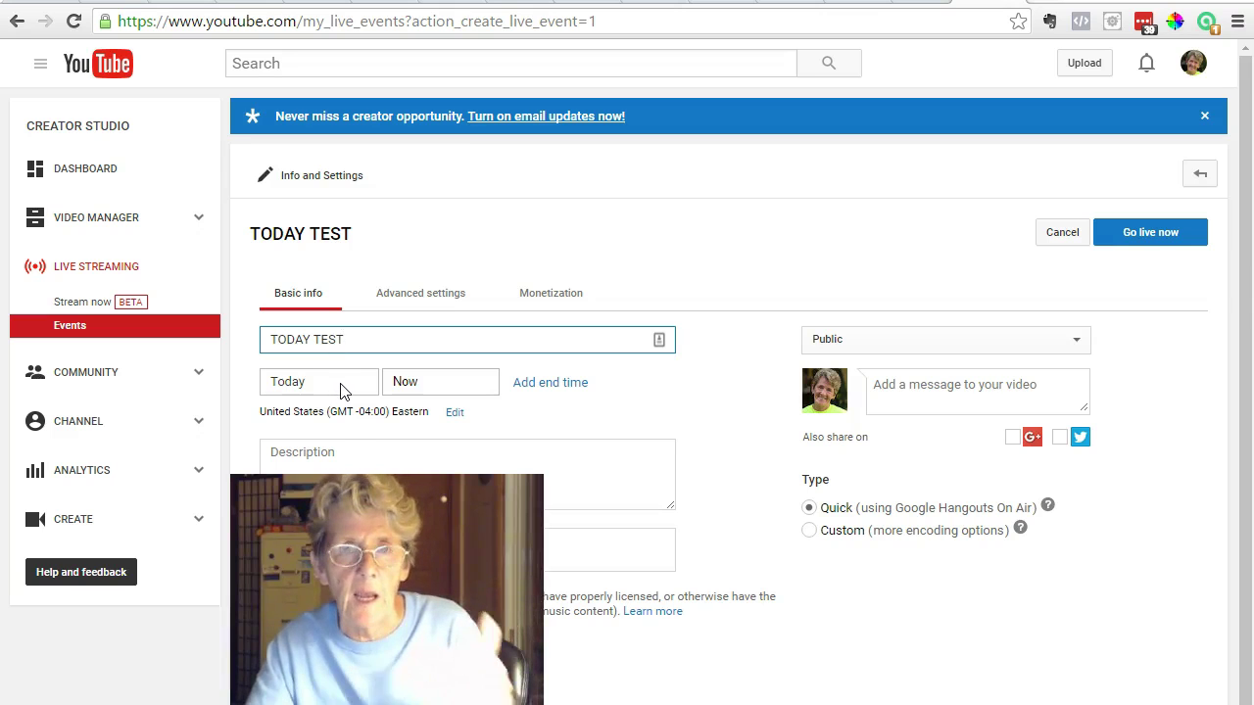
# - Set the live event's start date to Sep 20, 2016
pyautogui.click(348, 392)
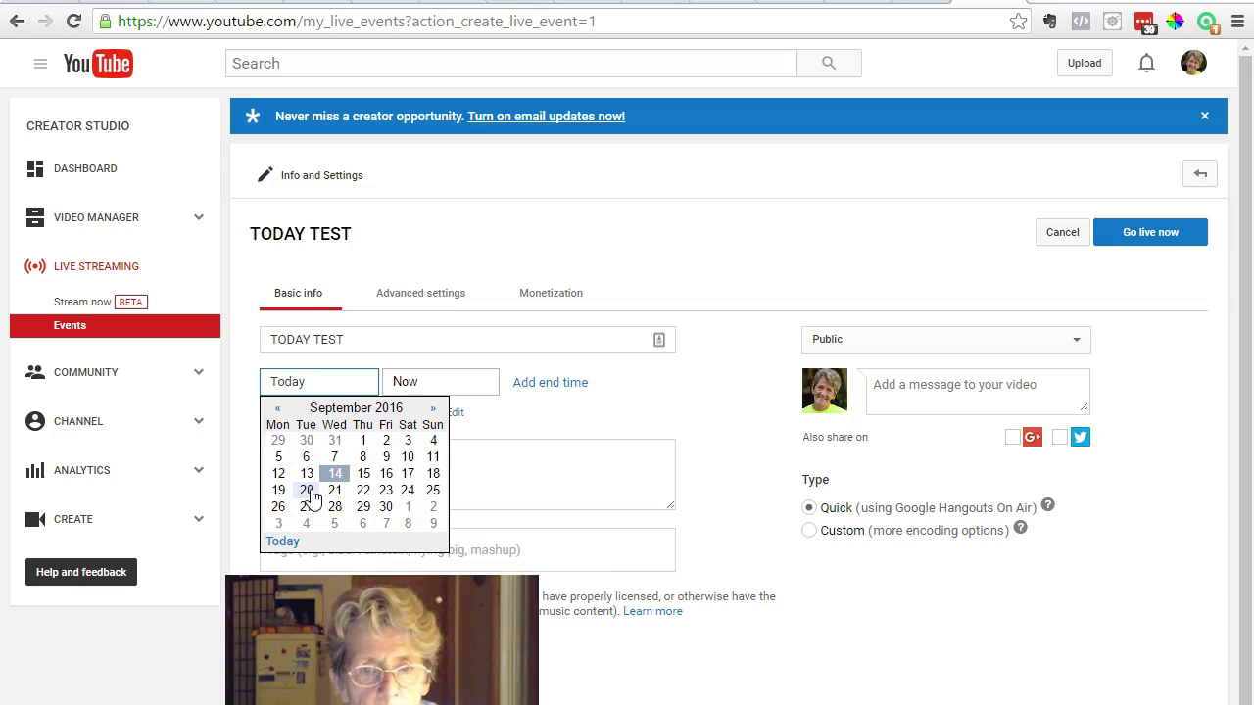
pyautogui.click(309, 493)
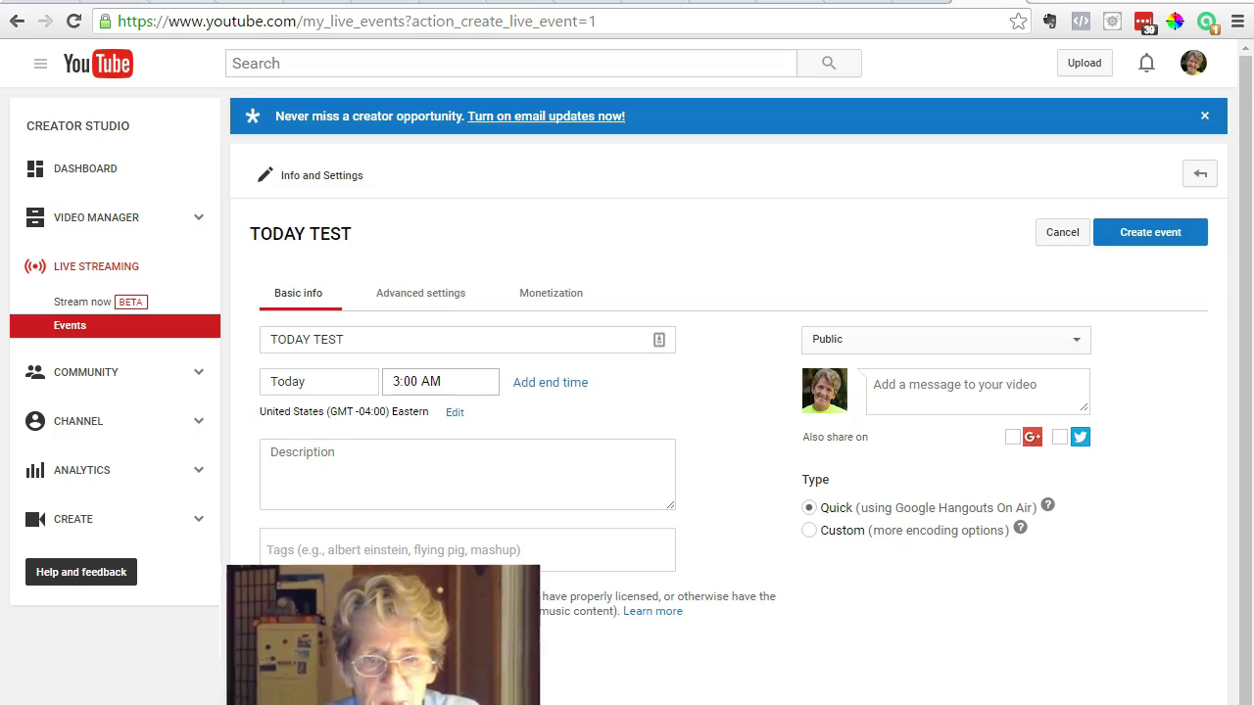
pyautogui.click(304, 409)
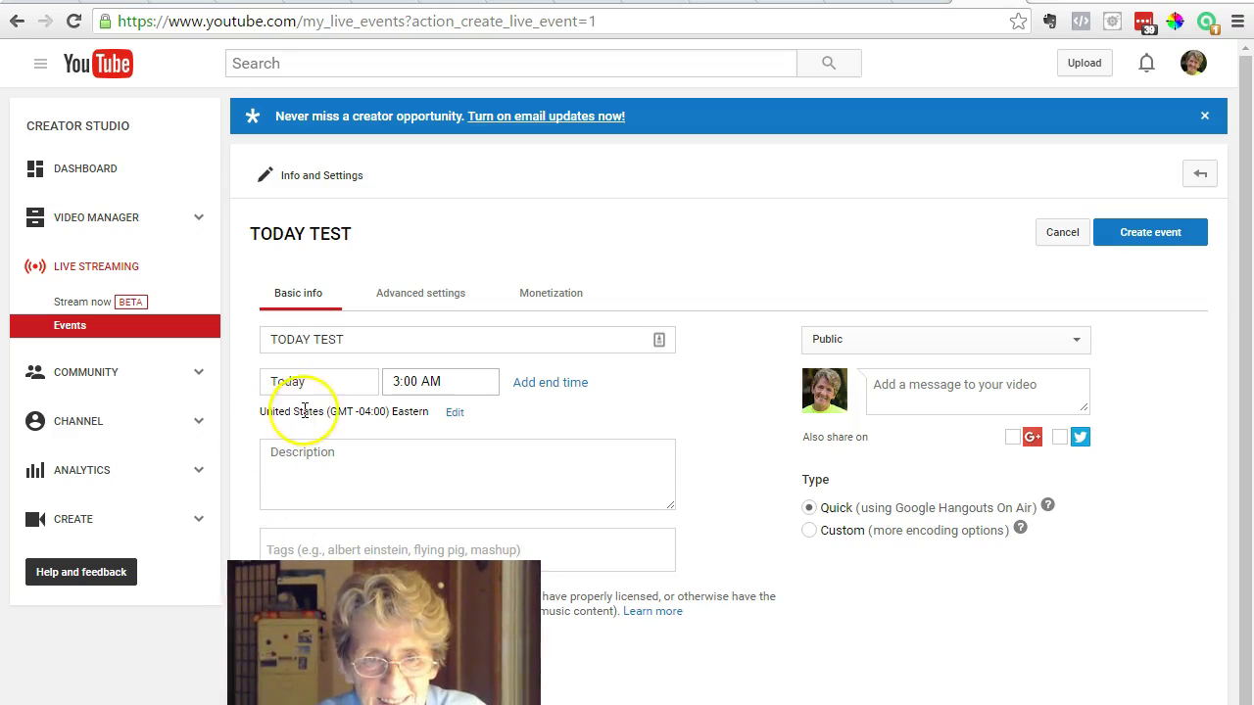
pyautogui.click(354, 389)
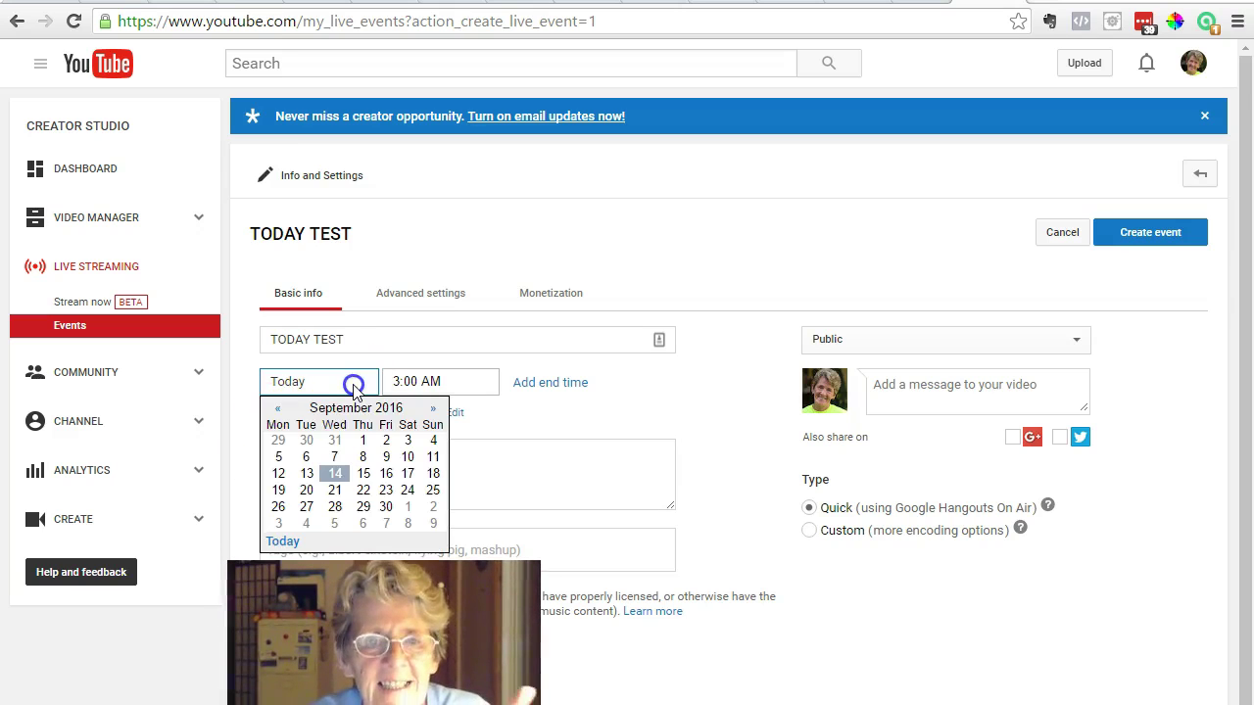
pyautogui.click(305, 490)
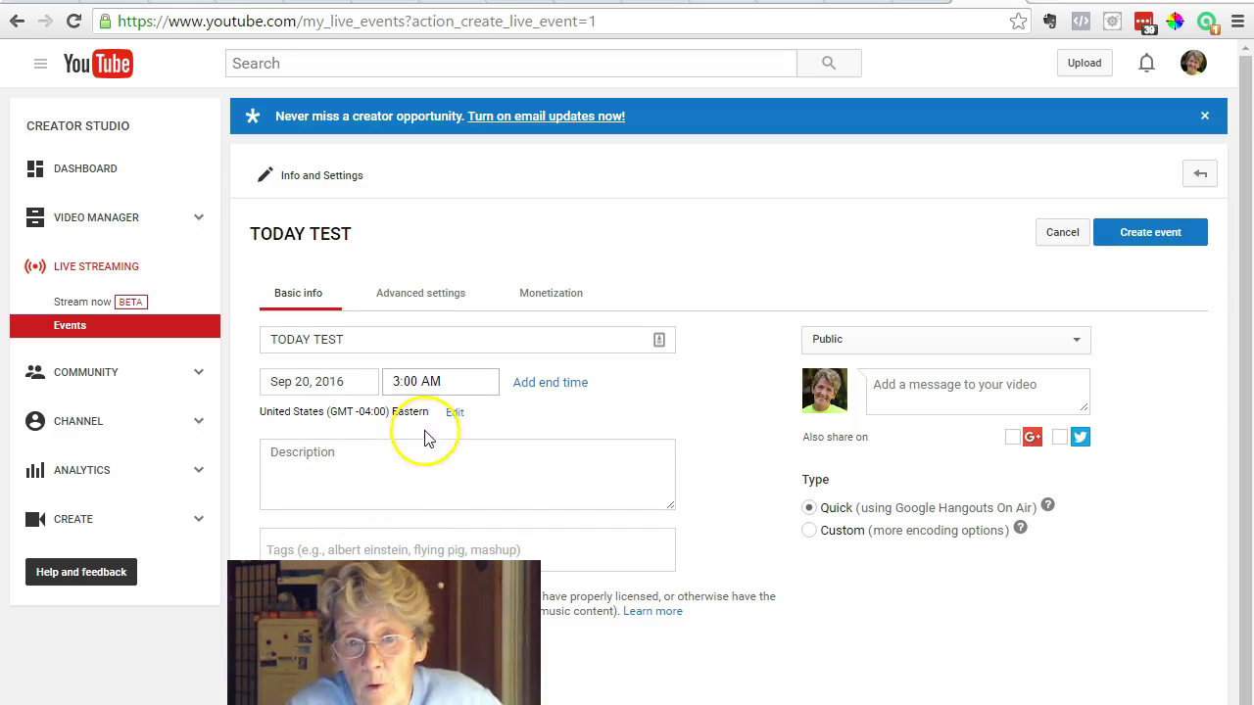
# - Set the event's start time to 8:00 PM and add an end time of 9:00 PM
pyautogui.click(480, 384)
pyautogui.moveTo(520, 425); pyautogui.dragTo(524, 549)
pyautogui.click(448, 488)
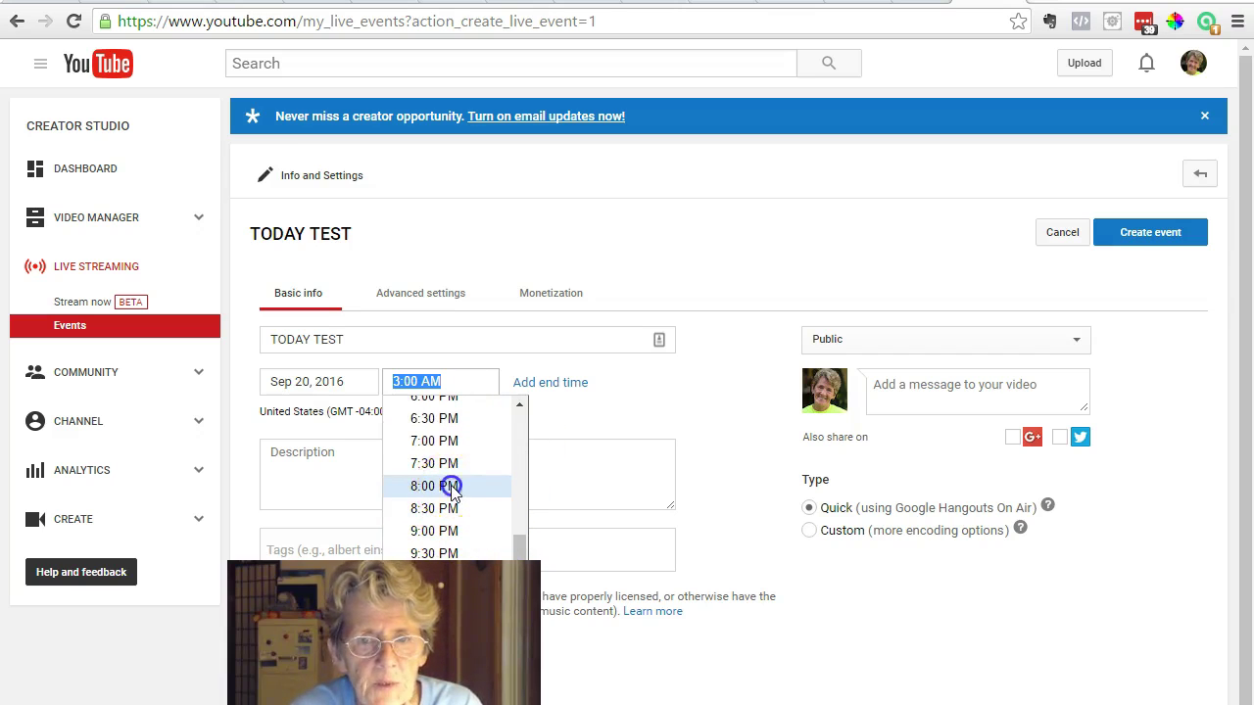
pyautogui.click(542, 384)
pyautogui.click(618, 383)
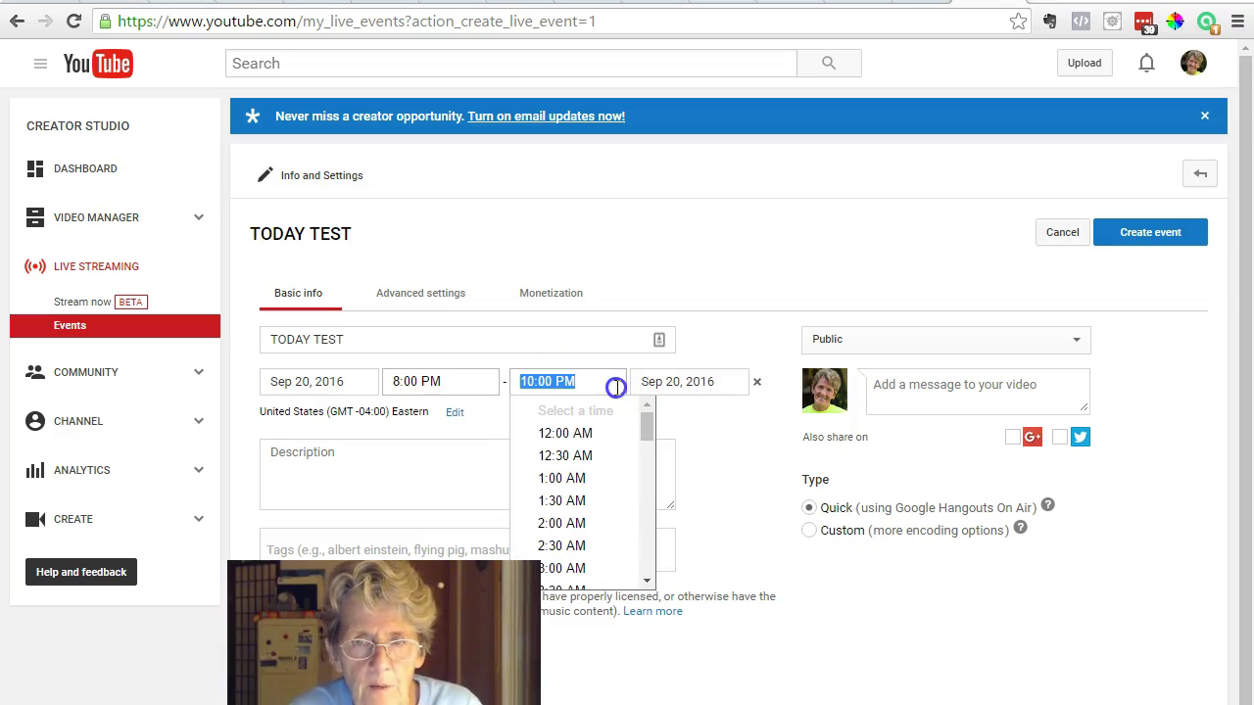
pyautogui.moveTo(644, 434); pyautogui.dragTo(646, 559)
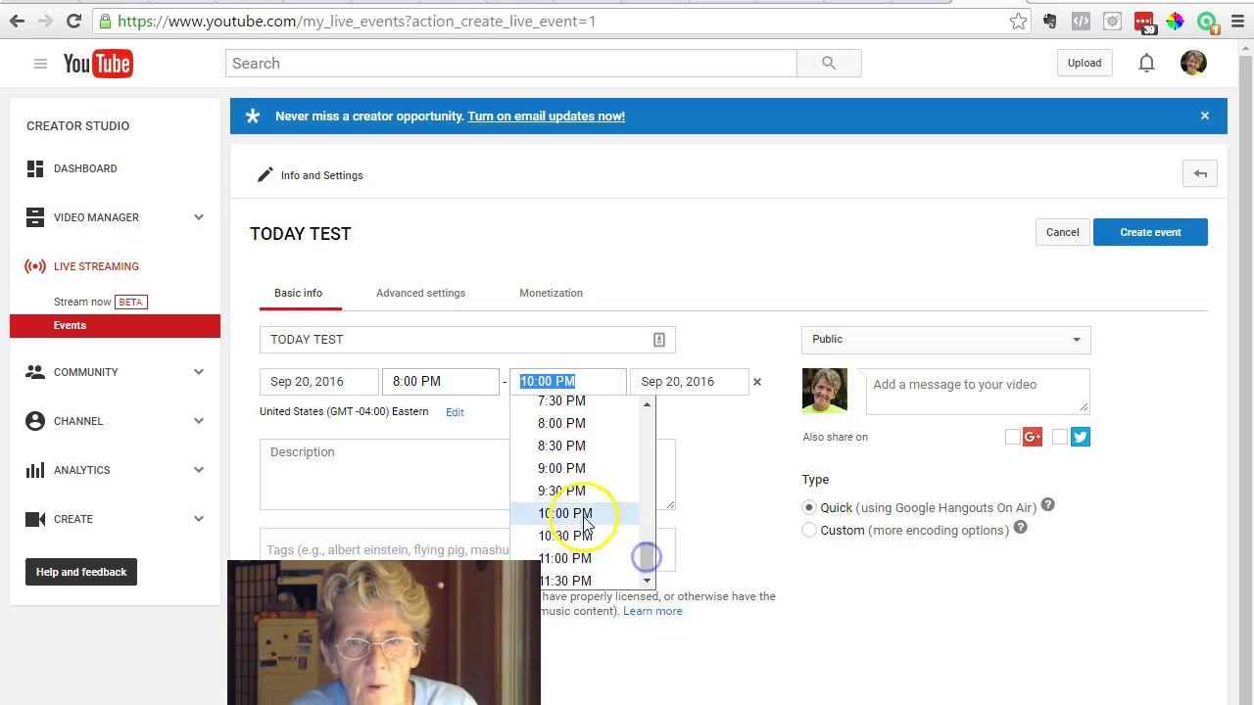
pyautogui.click(573, 470)
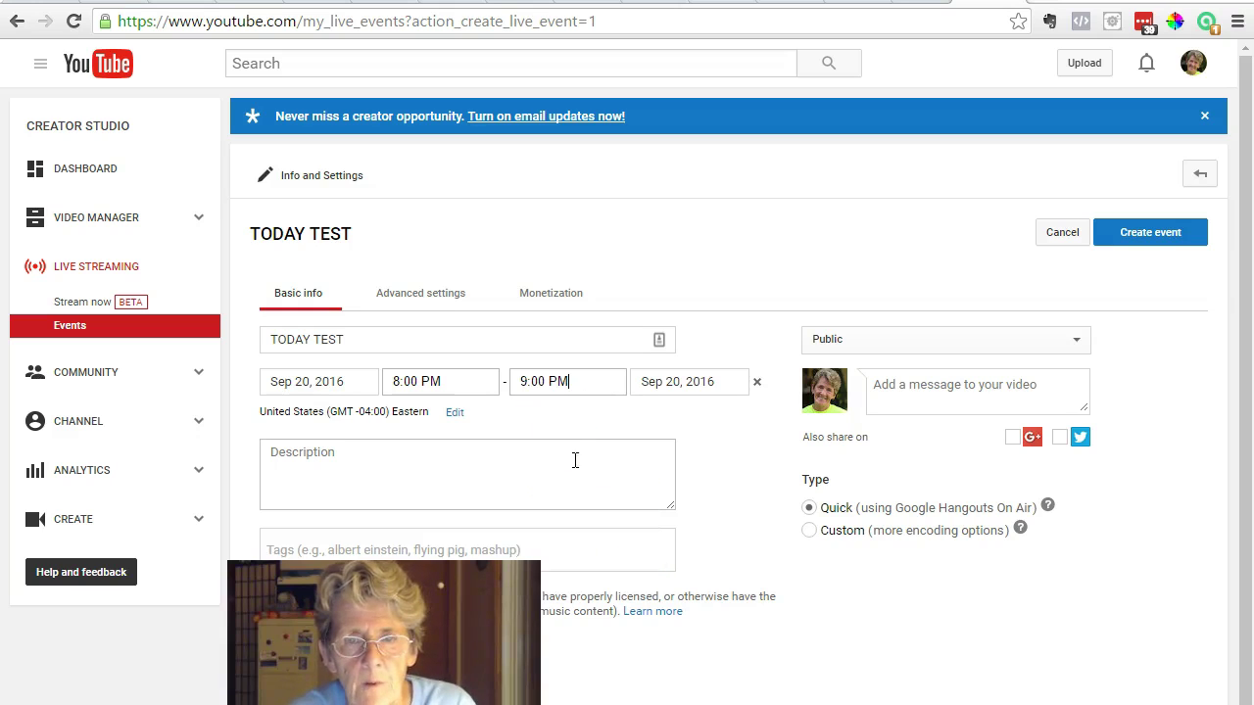
# - Copy the title "TODAY TEST" into the event description and create the event
pyautogui.click(312, 452)
pyautogui.moveTo(351, 343); pyautogui.dragTo(266, 342)
pyautogui.rightClick(314, 342)
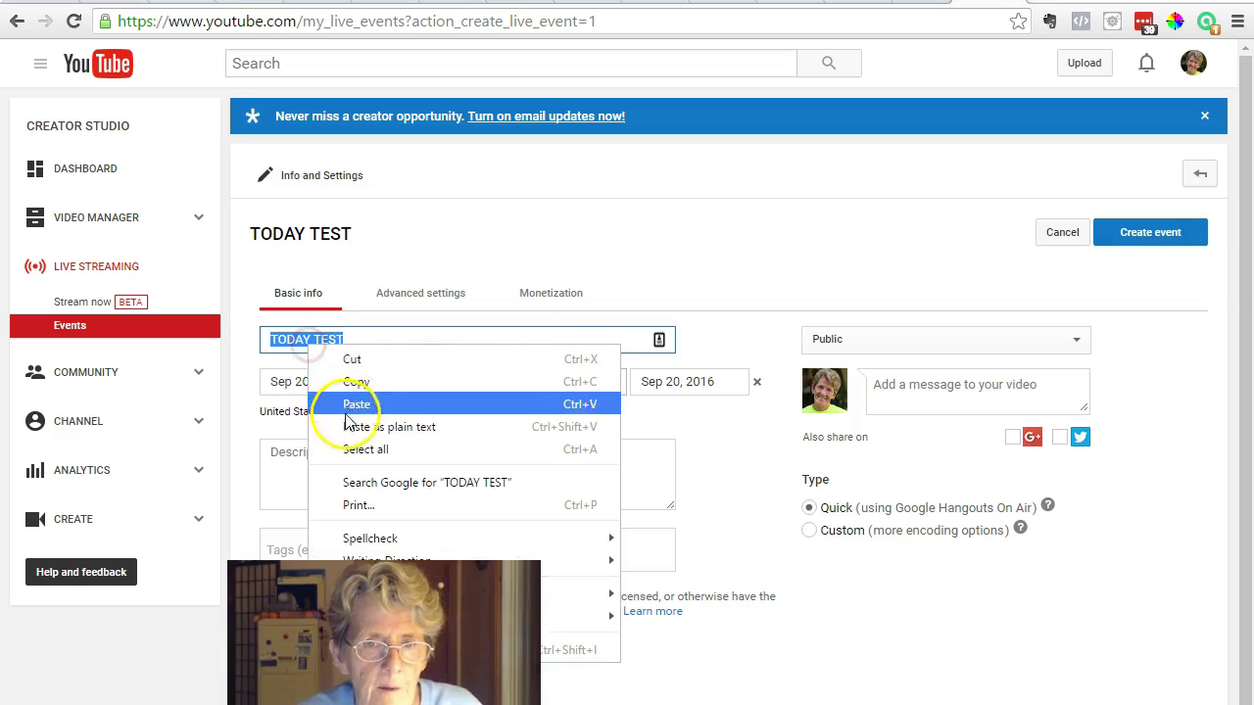
pyautogui.click(351, 382)
pyautogui.click(326, 445)
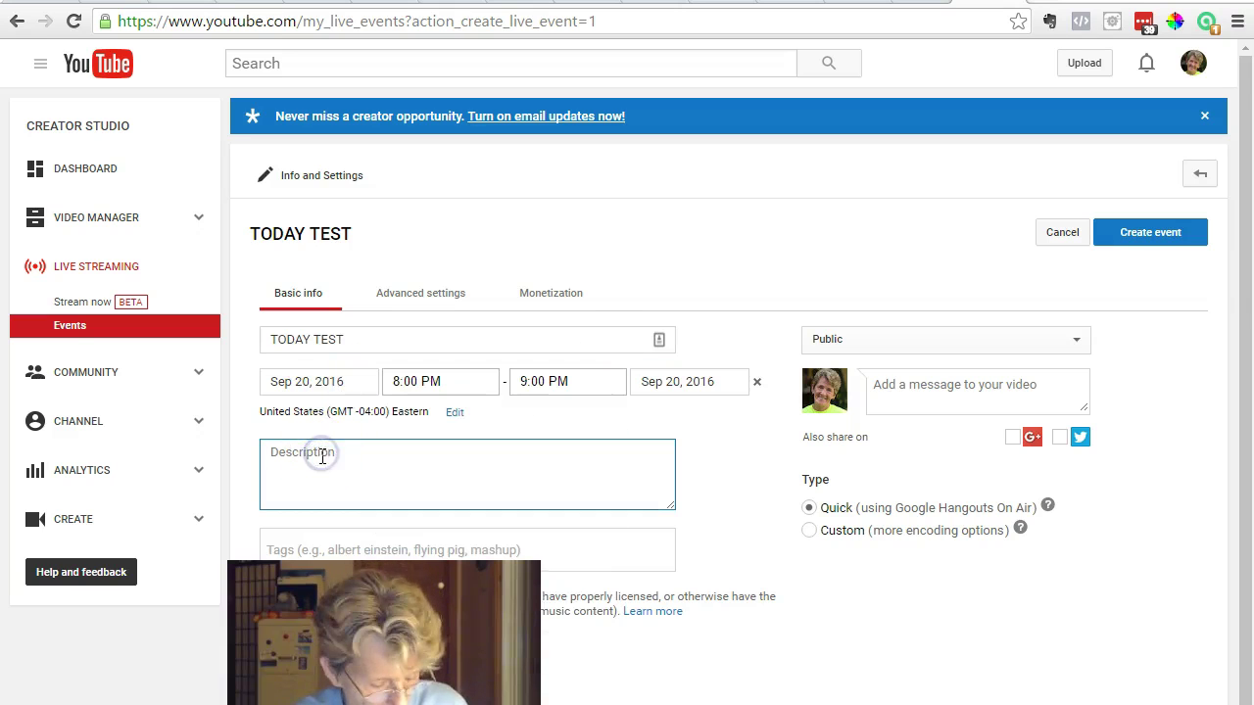
pyautogui.hotkey('ctrl', 'v')
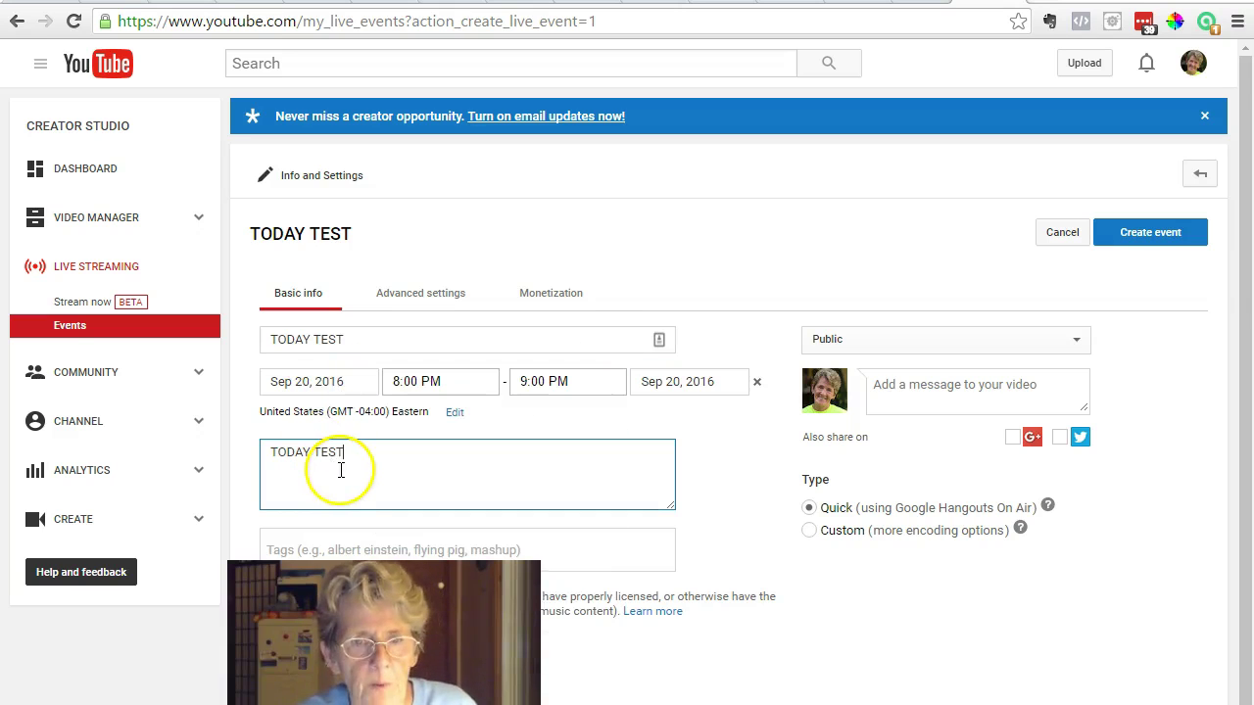
pyautogui.click(1191, 243)
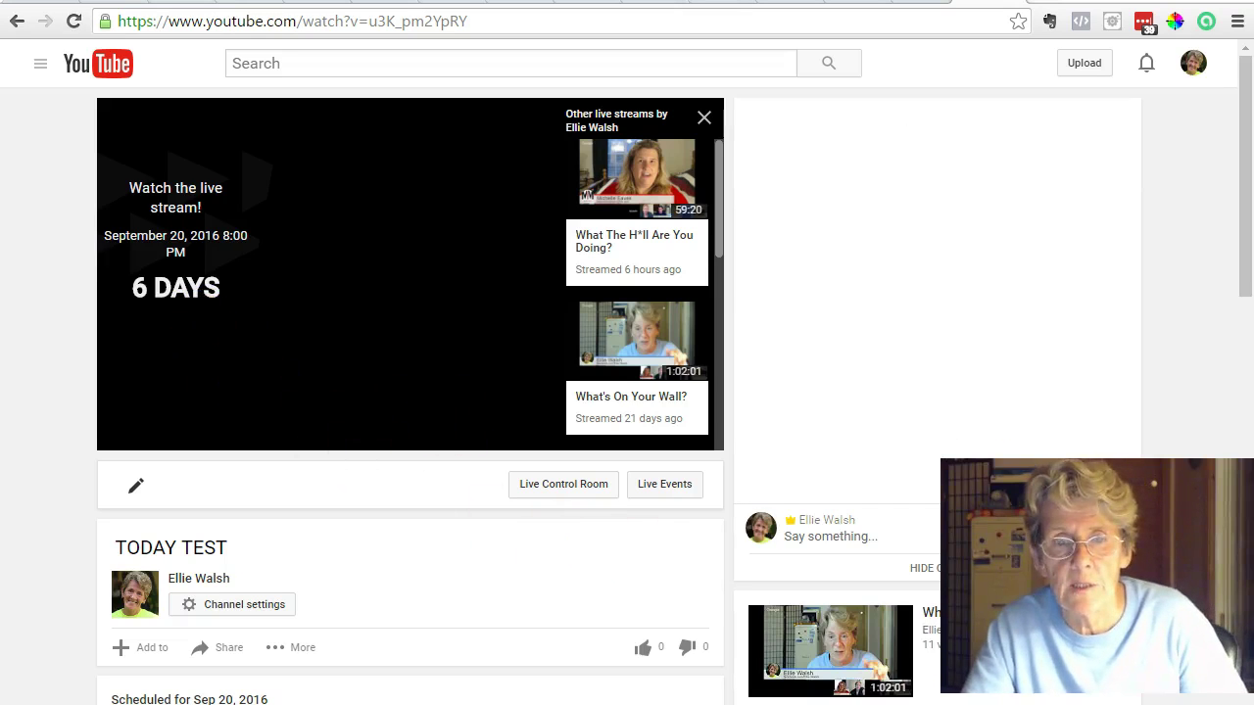
# - Copy the embed code of the TODAY TEST live event from its sharing options
pyautogui.click(1246, 208)
pyautogui.moveTo(1246, 207); pyautogui.dragTo(1246, 266)
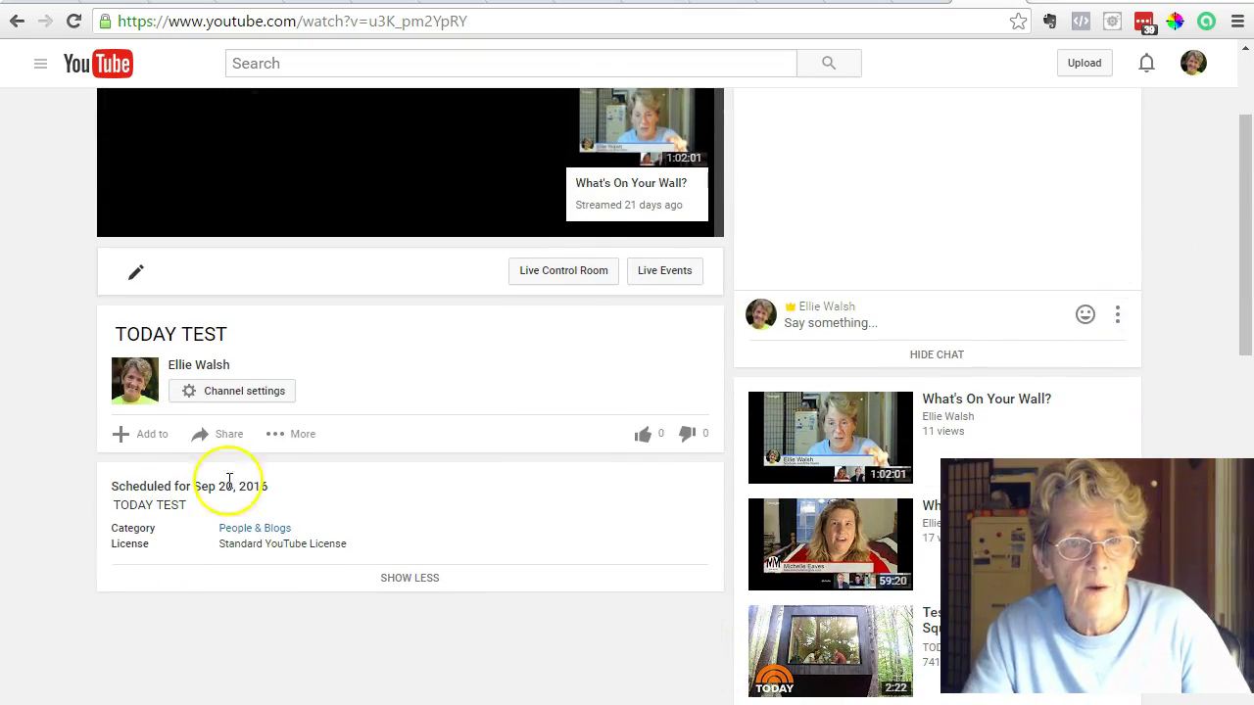
pyautogui.click(231, 441)
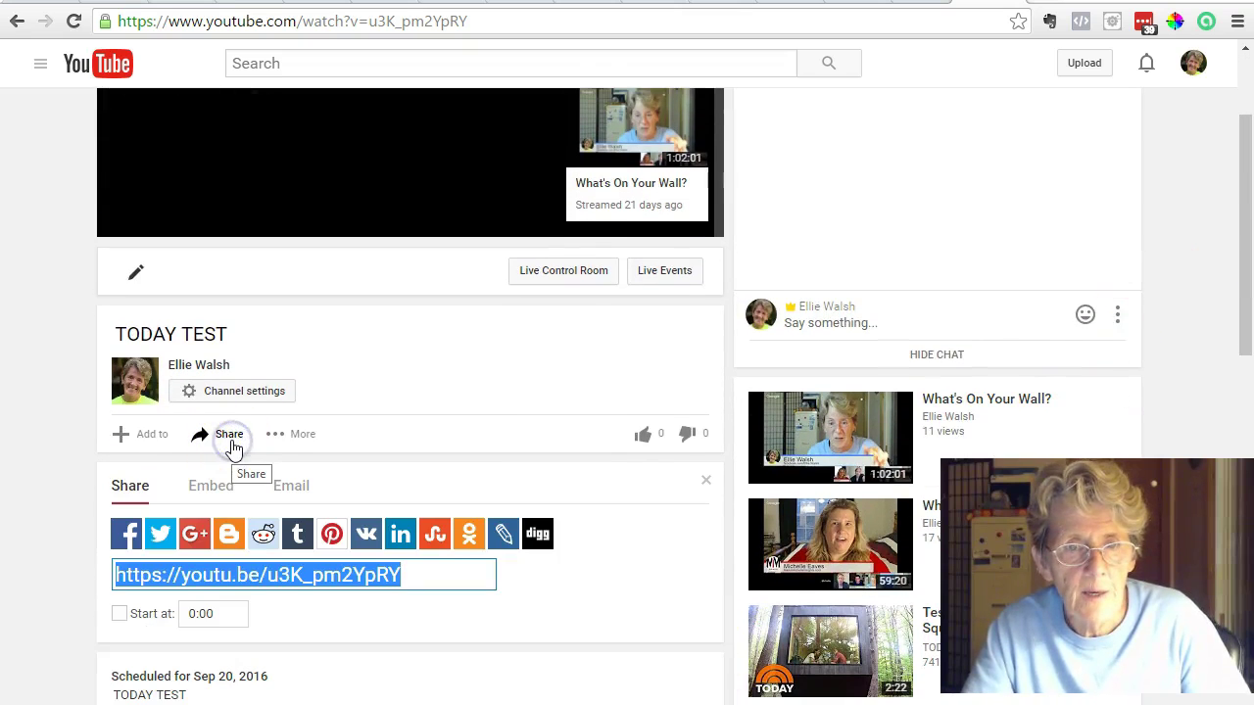
pyautogui.click(217, 492)
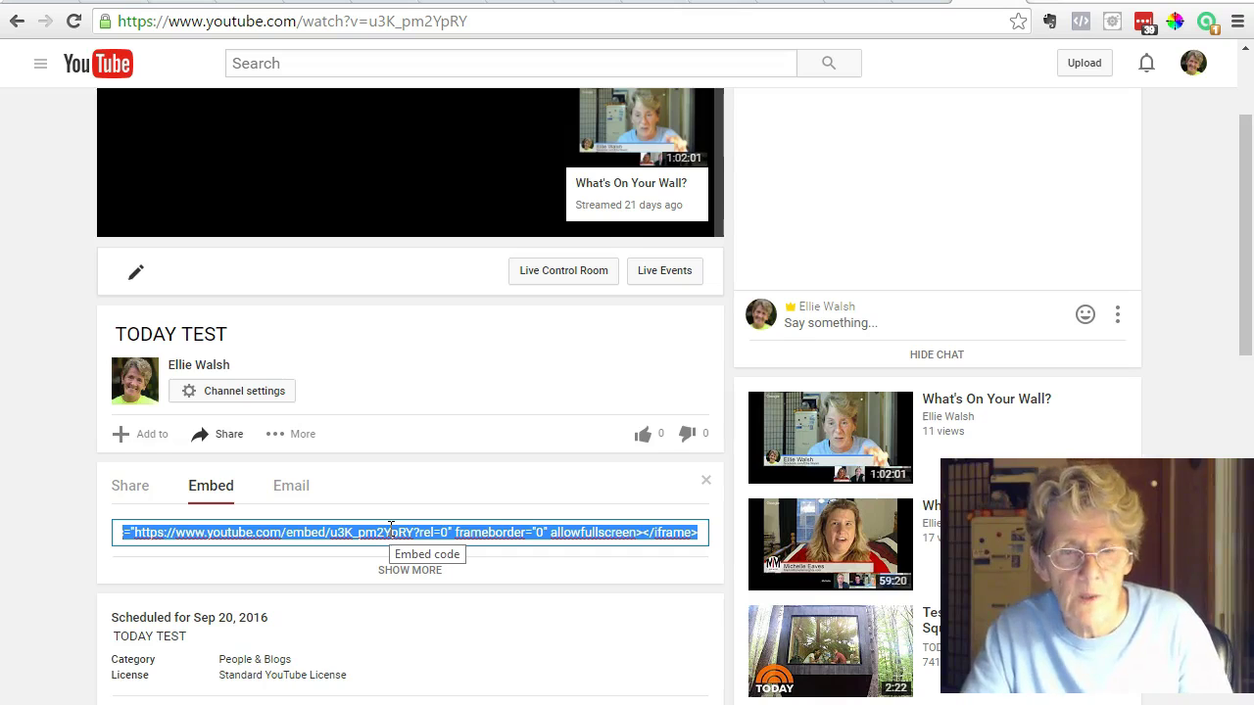
pyautogui.rightClick(391, 529)
pyautogui.click(443, 565)
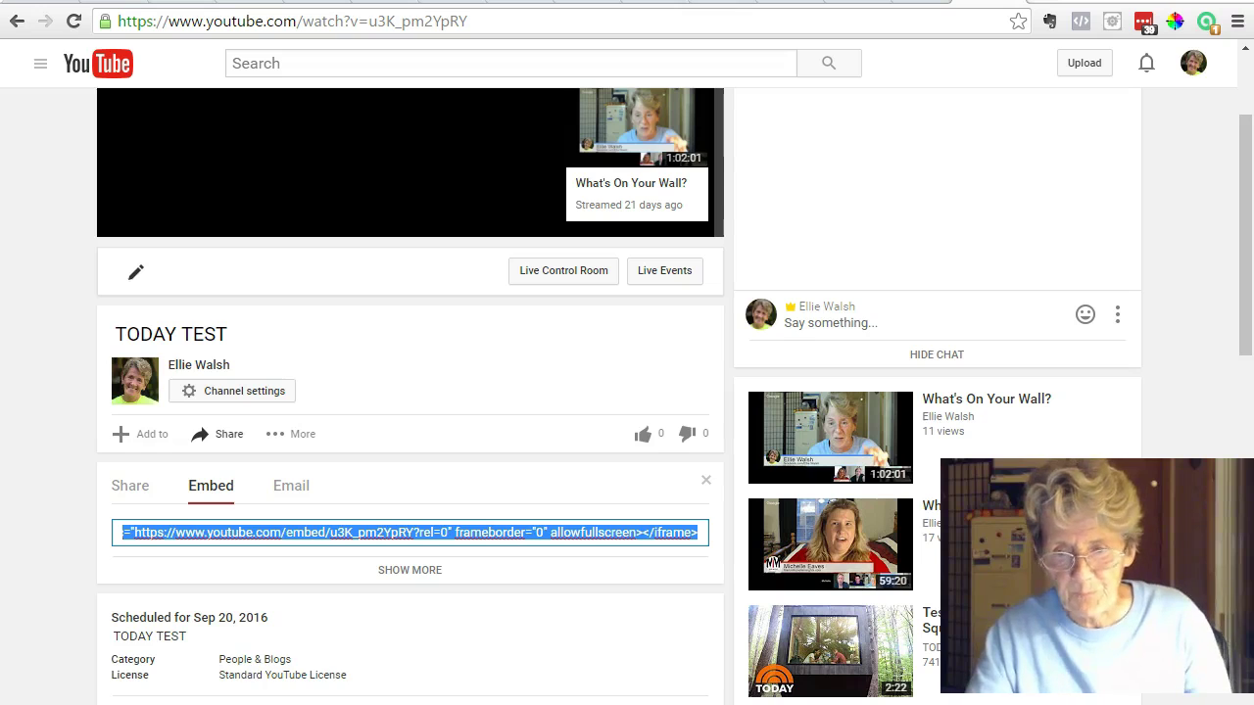
pyautogui.click(554, 540)
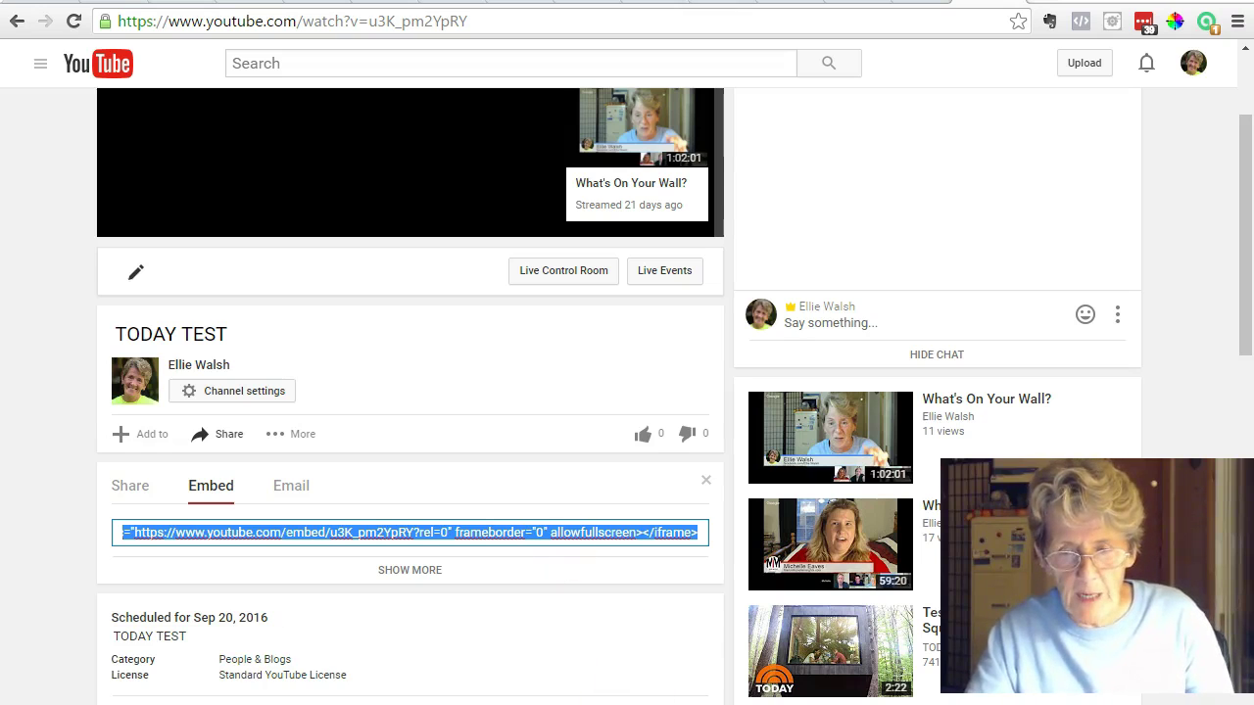
# - Switch to the WordPress page editor and paste the YouTube embed code into the Hangout Test page's video player element
pyautogui.hotkey('alt', 'Tab')
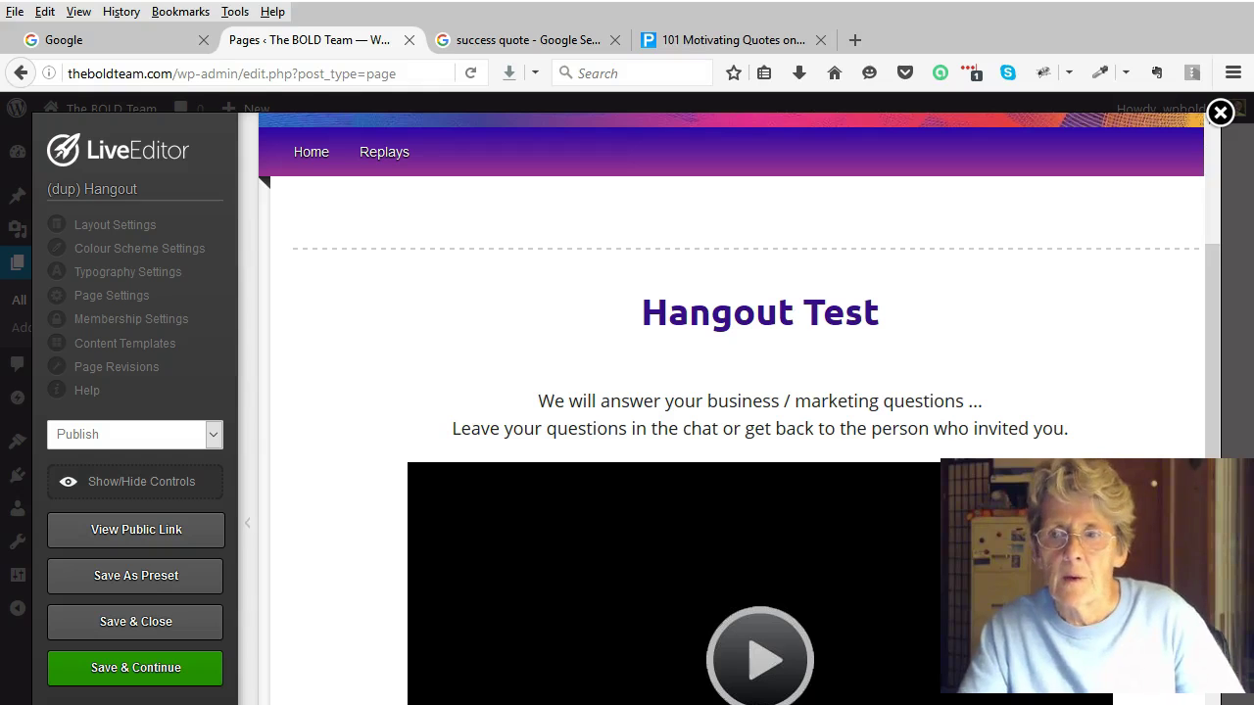
pyautogui.scroll(-3, 722, 601)
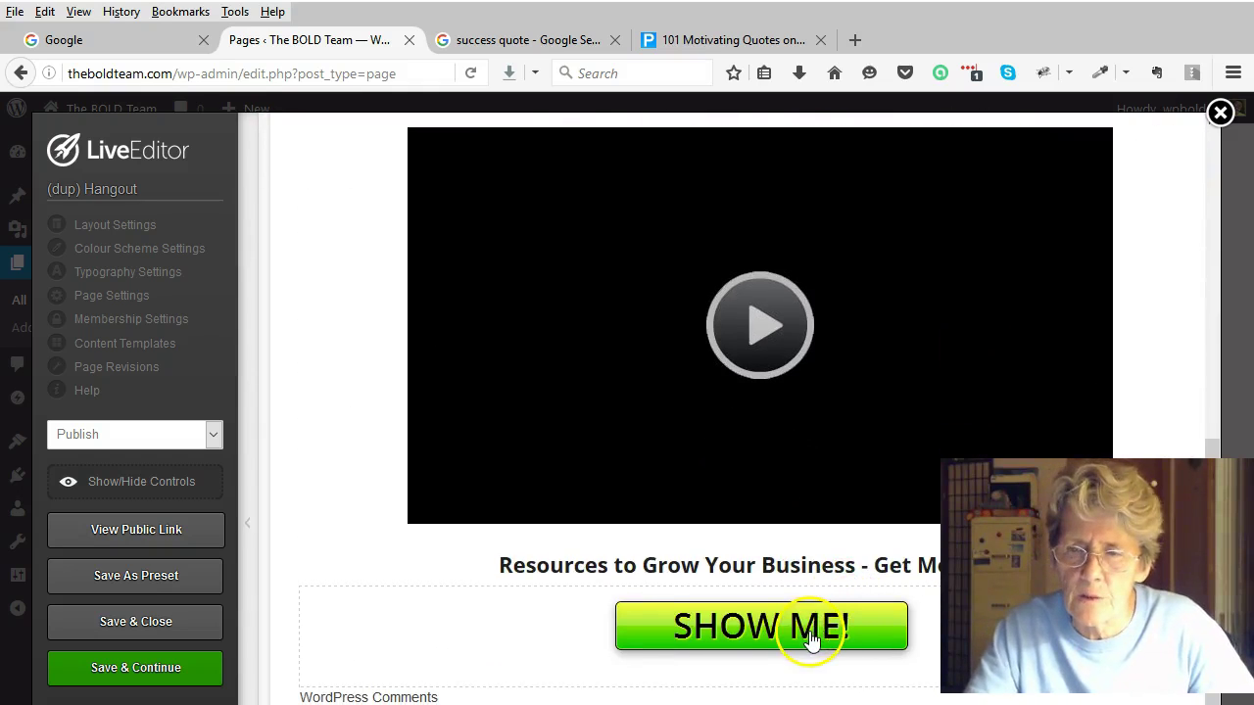
pyautogui.scroll(2, 810, 639)
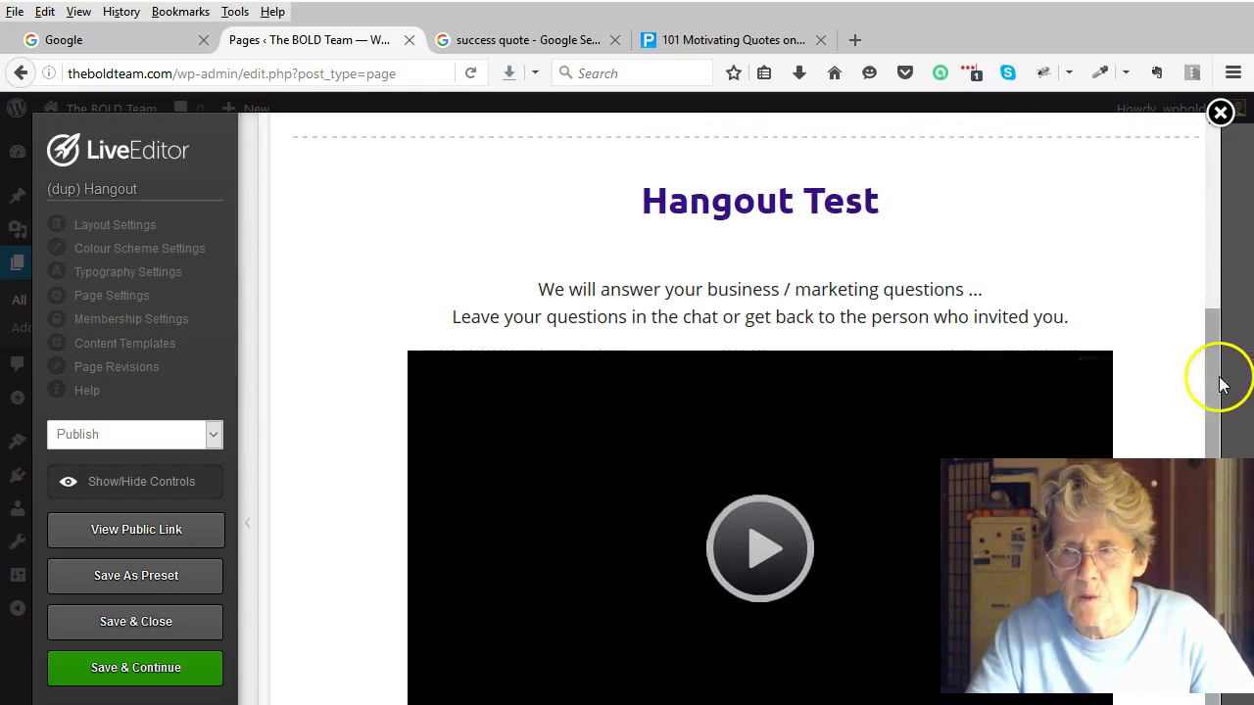
pyautogui.moveTo(1220, 380); pyautogui.dragTo(1220, 414)
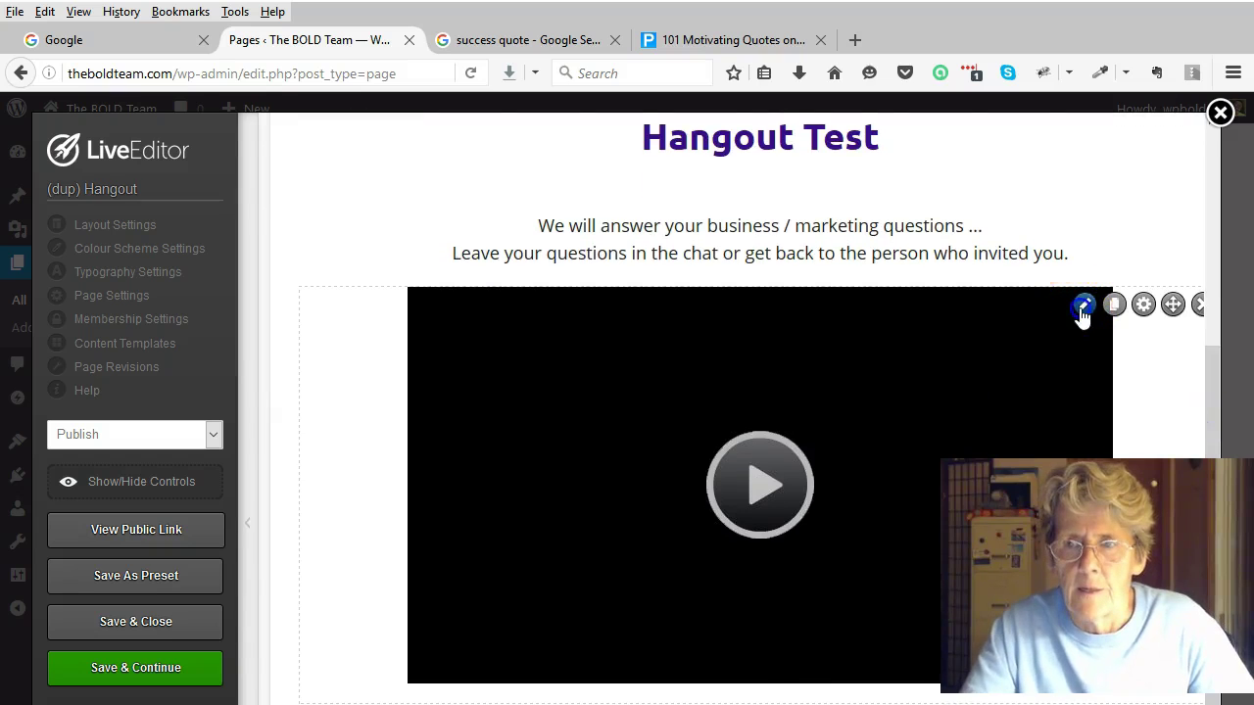
pyautogui.click(1082, 308)
pyautogui.scroll(-1, 338, 568)
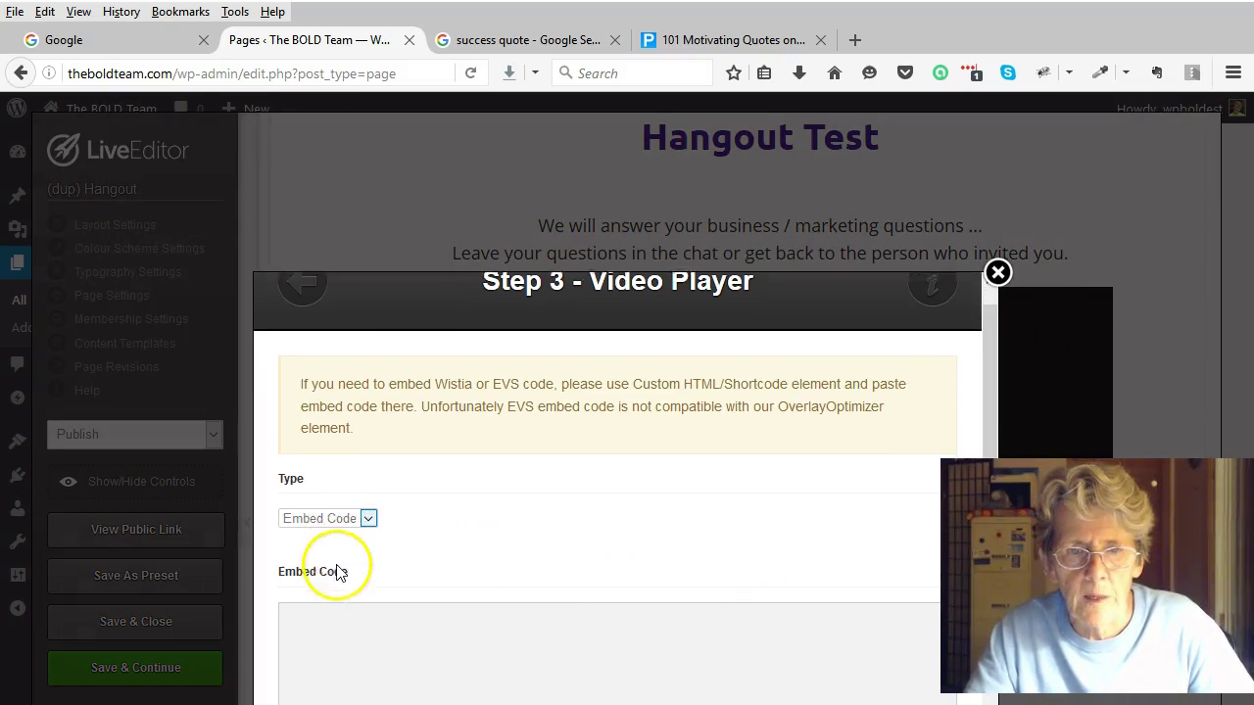
pyautogui.scroll(-1, 338, 573)
pyautogui.click(324, 578)
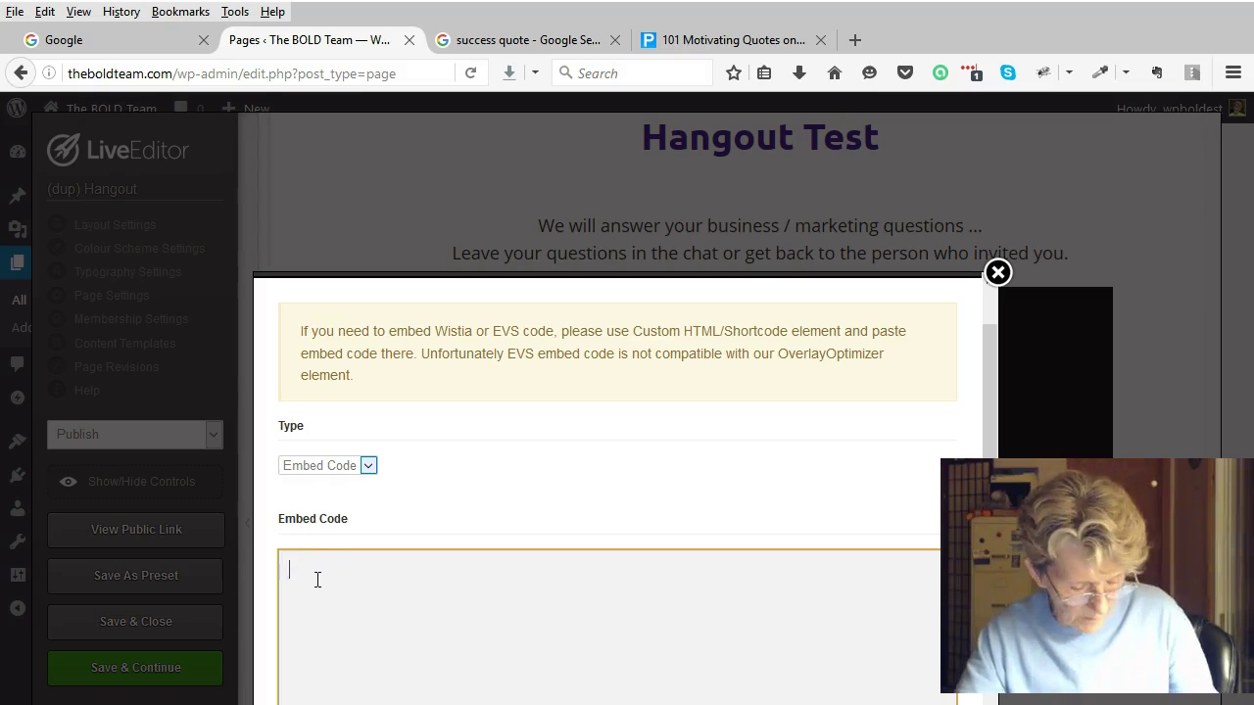
pyautogui.rightClick(318, 579)
pyautogui.click(397, 243)
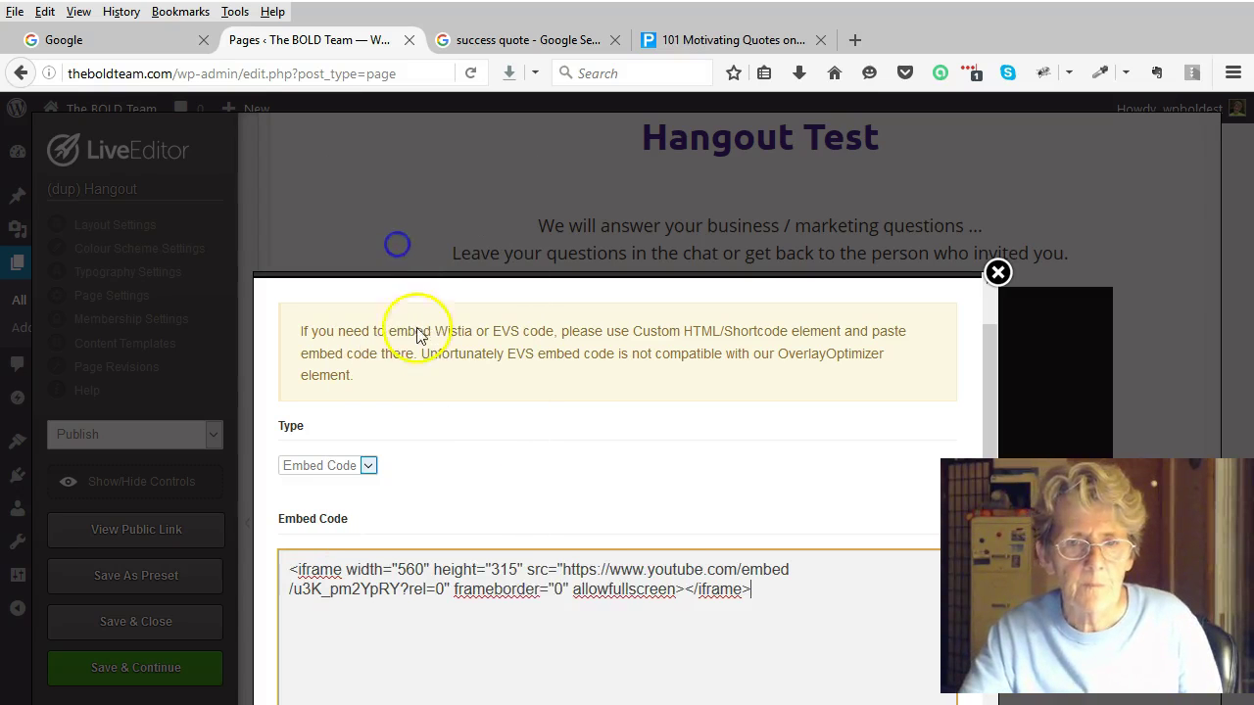
# - Set the height to 405 and the width to 720 in the pasted iframe embed code
pyautogui.click(508, 570)
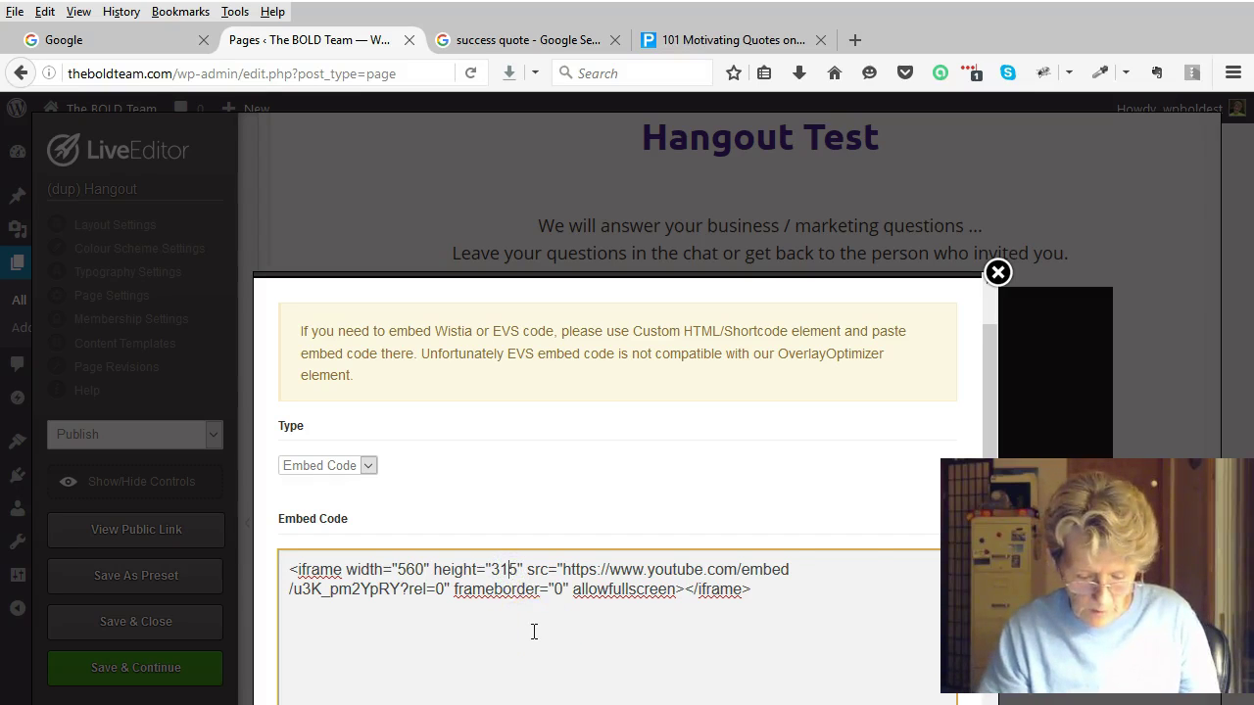
pyautogui.press('BackSpace')
pyautogui.press('BackSpace')
pyautogui.write('40')
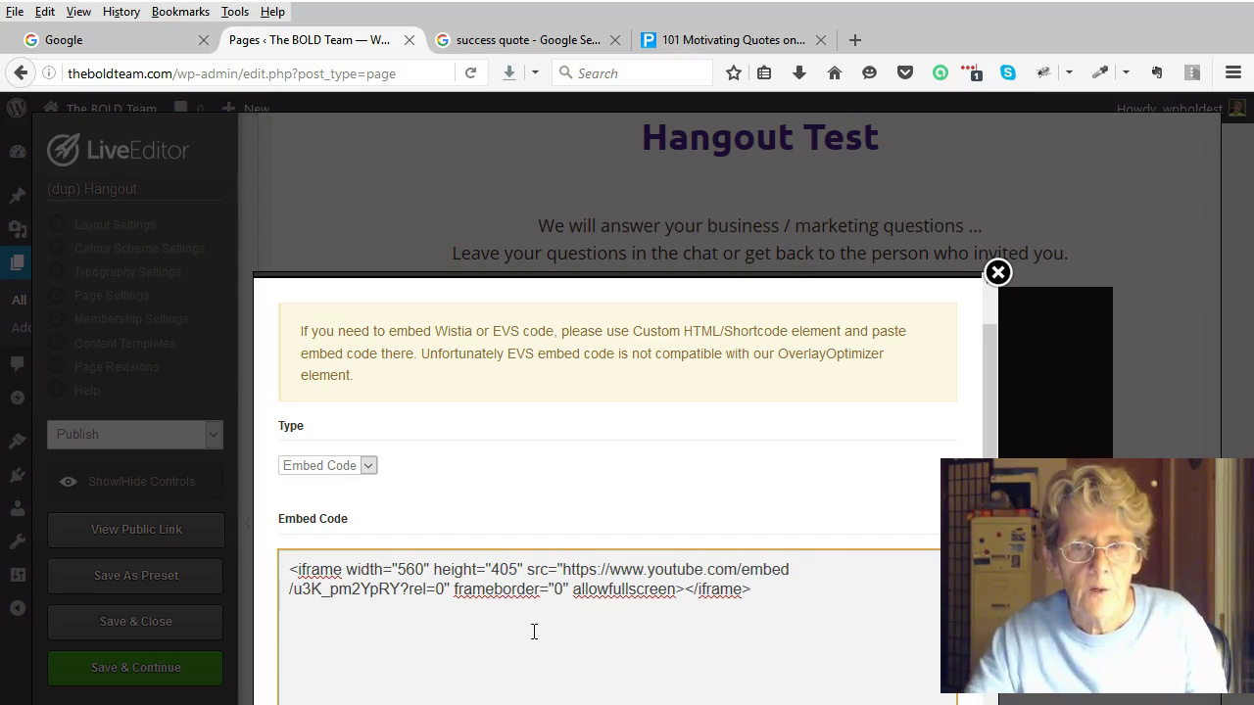
pyautogui.click(401, 569)
pyautogui.click(416, 568)
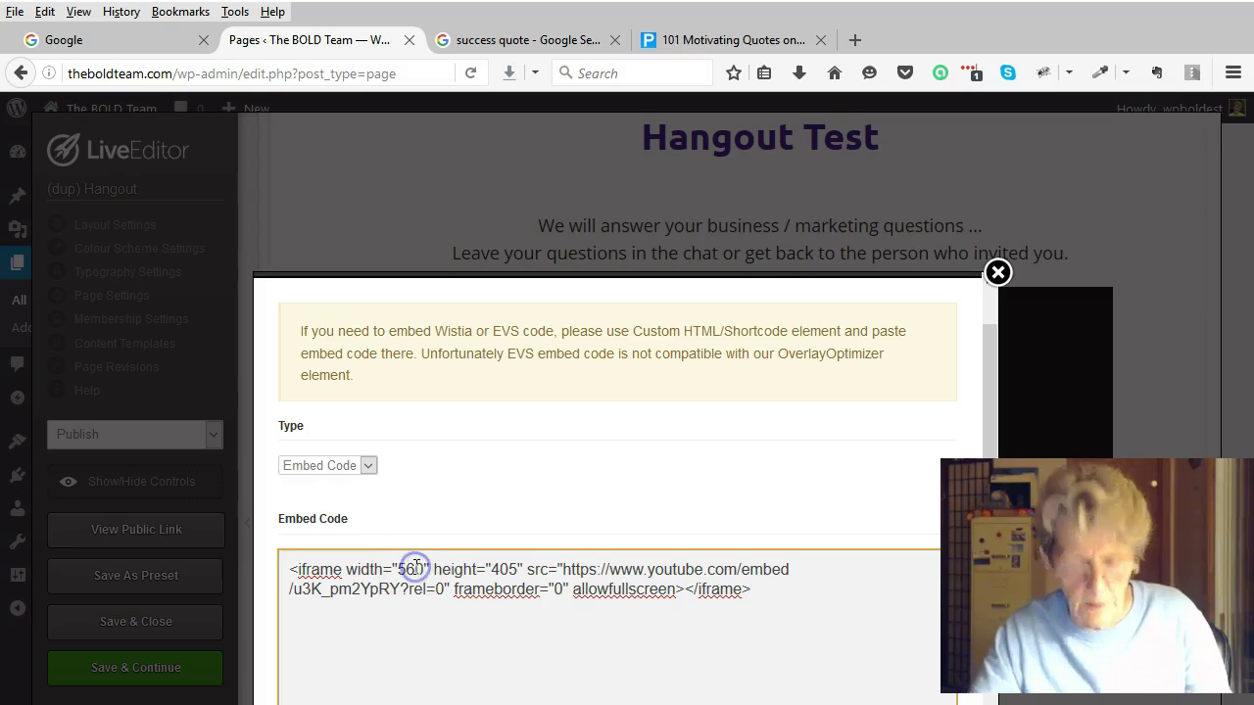
pyautogui.press('BackSpace')
pyautogui.press('BackSpace')
pyautogui.write('72')
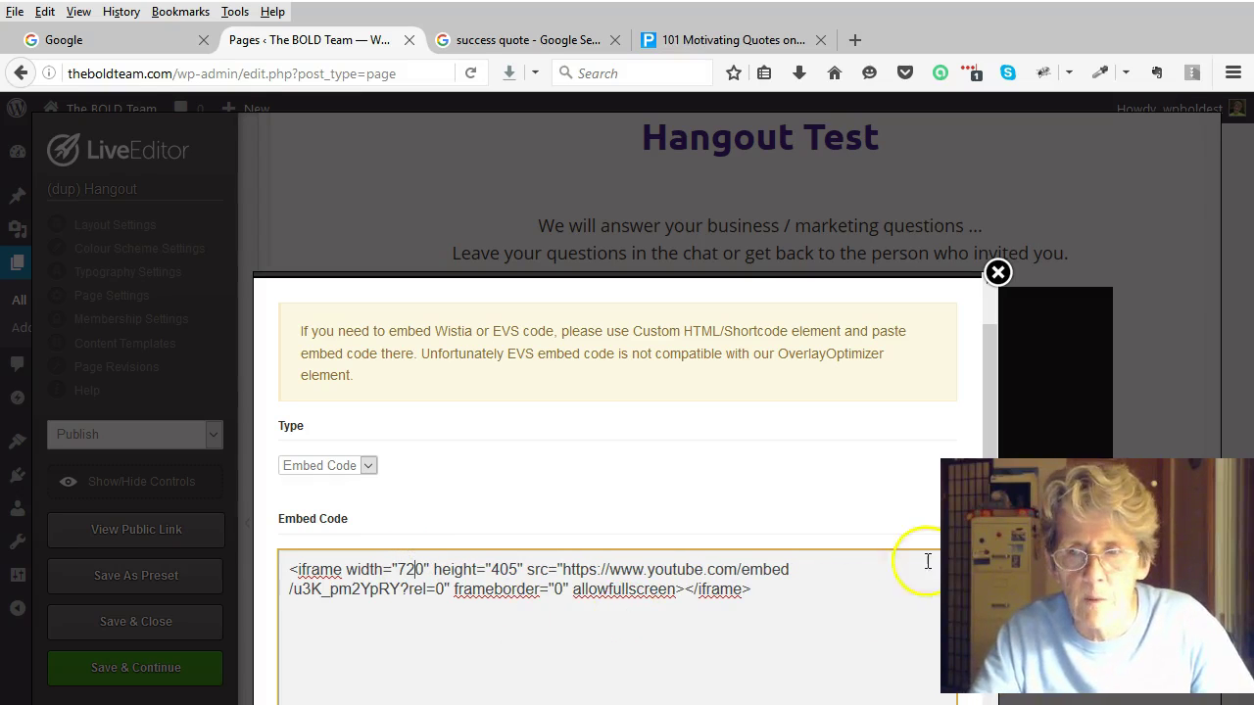
# - Apply the video player settings and save the Hangout page while keeping the editor open
pyautogui.scroll(-3, 739, 532)
pyautogui.scroll(-4, 750, 584)
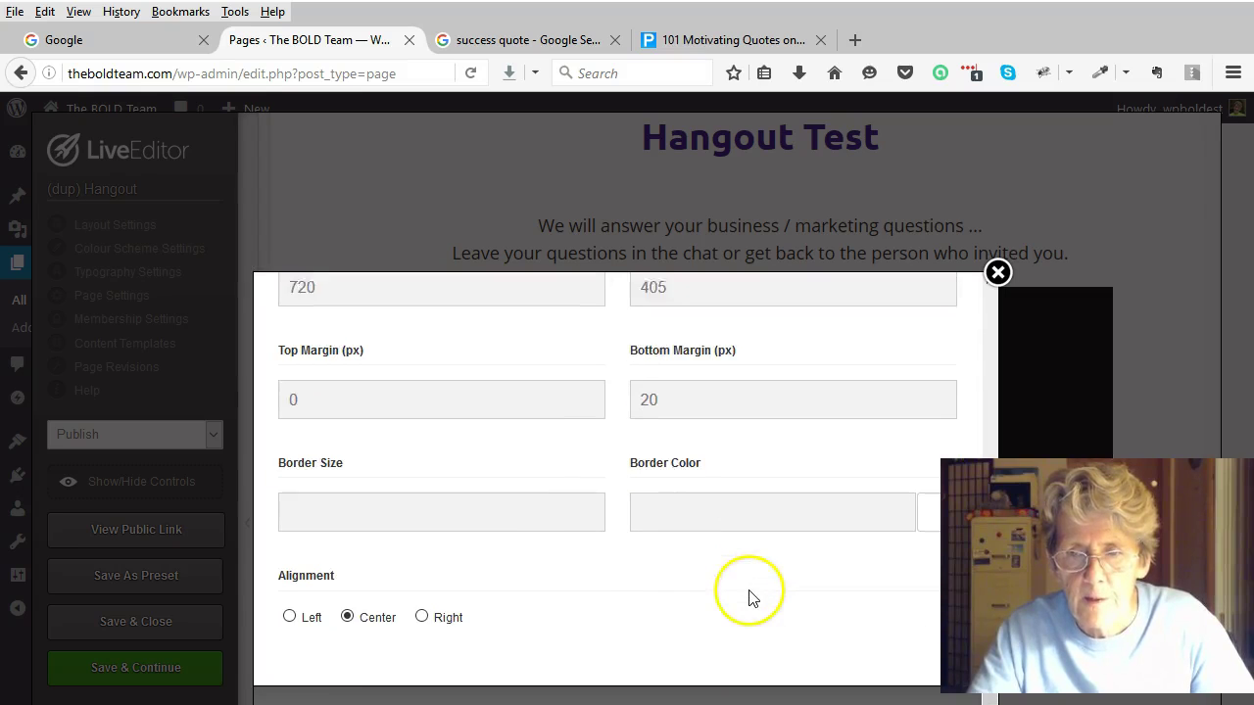
pyautogui.click(887, 697)
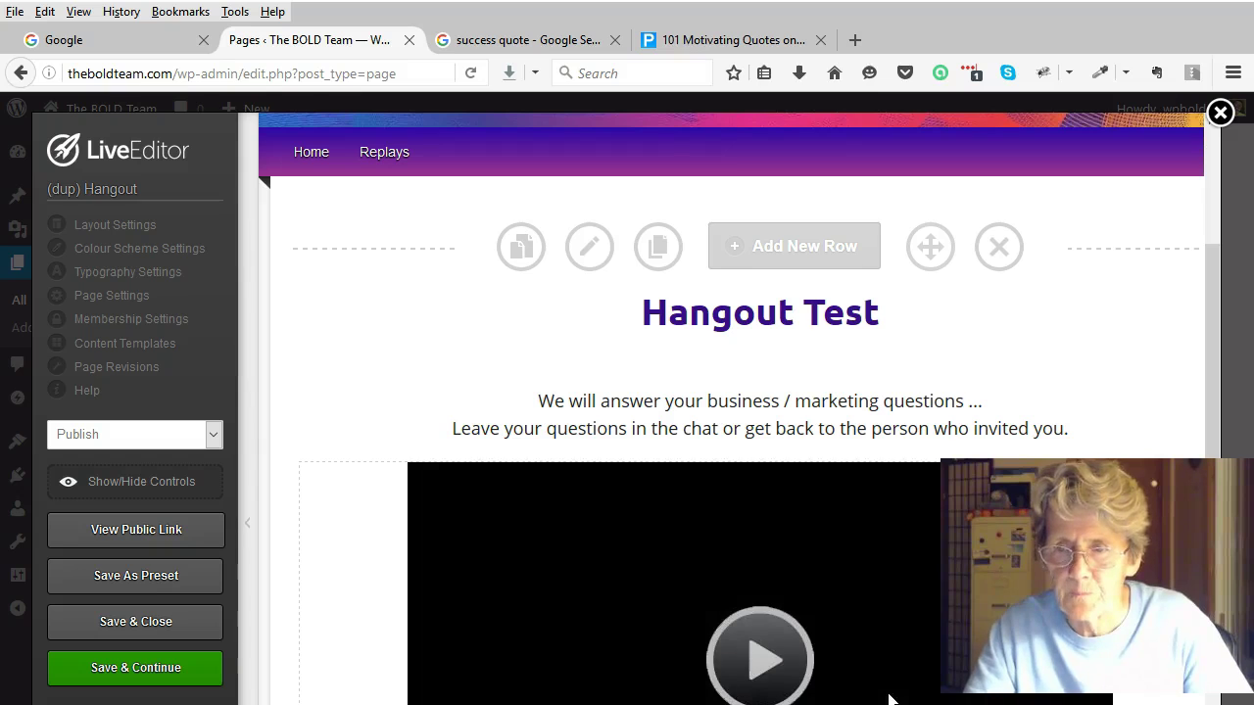
pyautogui.scroll(-4, 747, 574)
pyautogui.scroll(3, 711, 448)
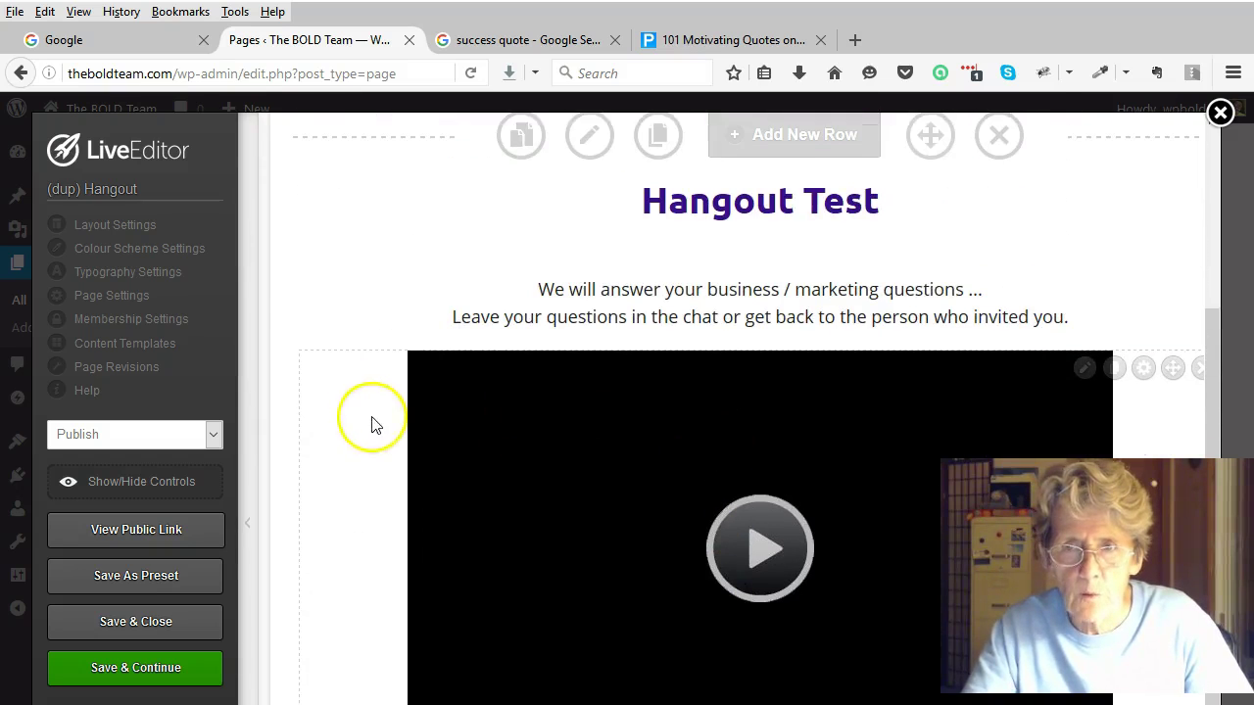
pyautogui.click(140, 670)
pyautogui.click(676, 440)
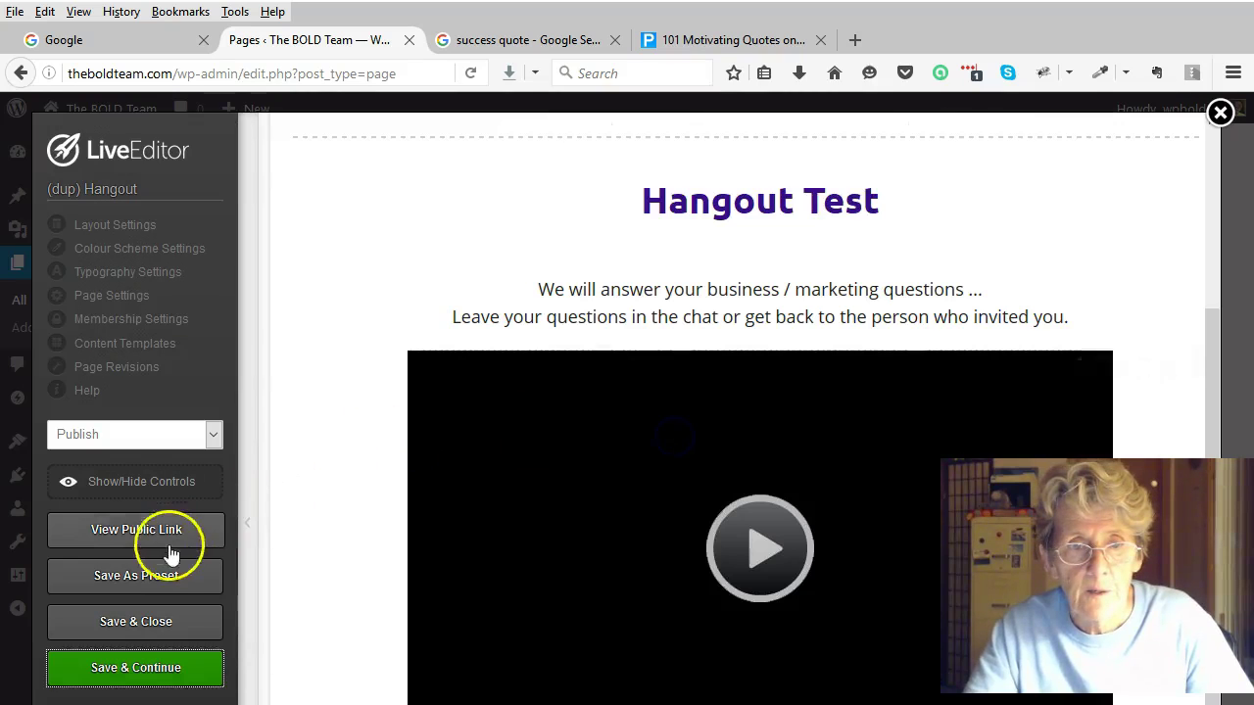
# - Open the Hangout page's public link in a new tab and play the embedded TODAY TEST video to check it
pyautogui.rightClick(128, 531)
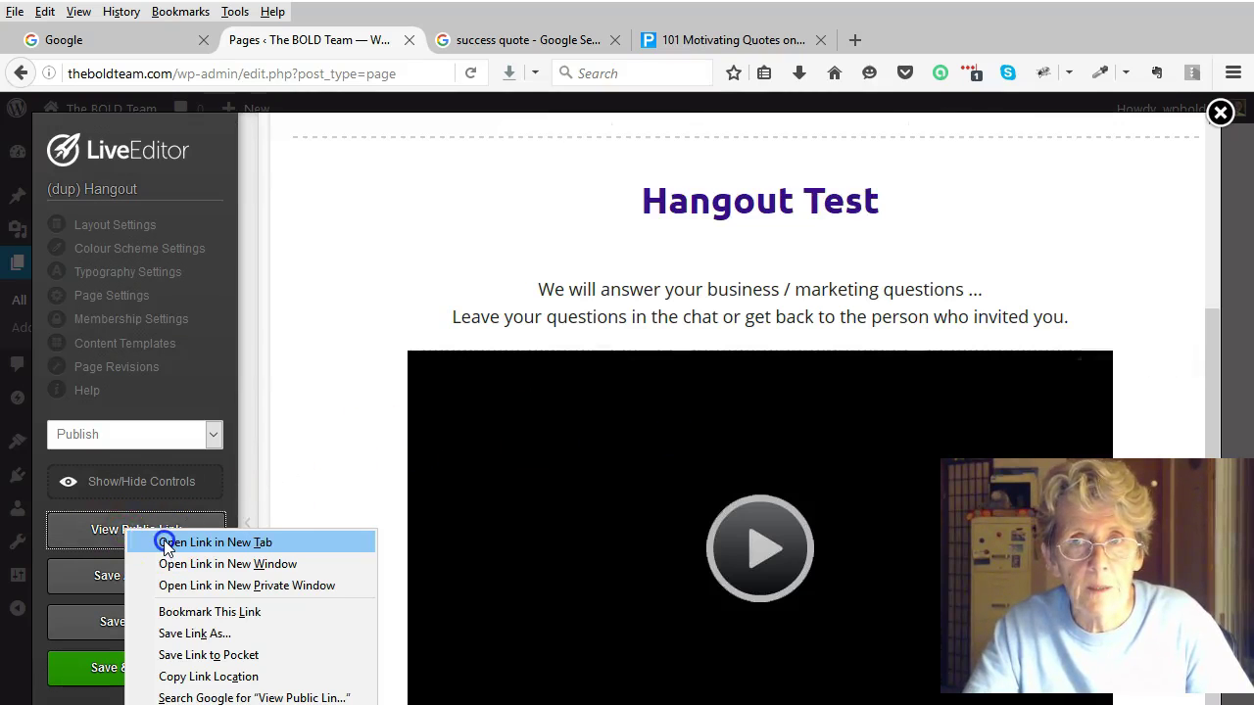
pyautogui.click(165, 543)
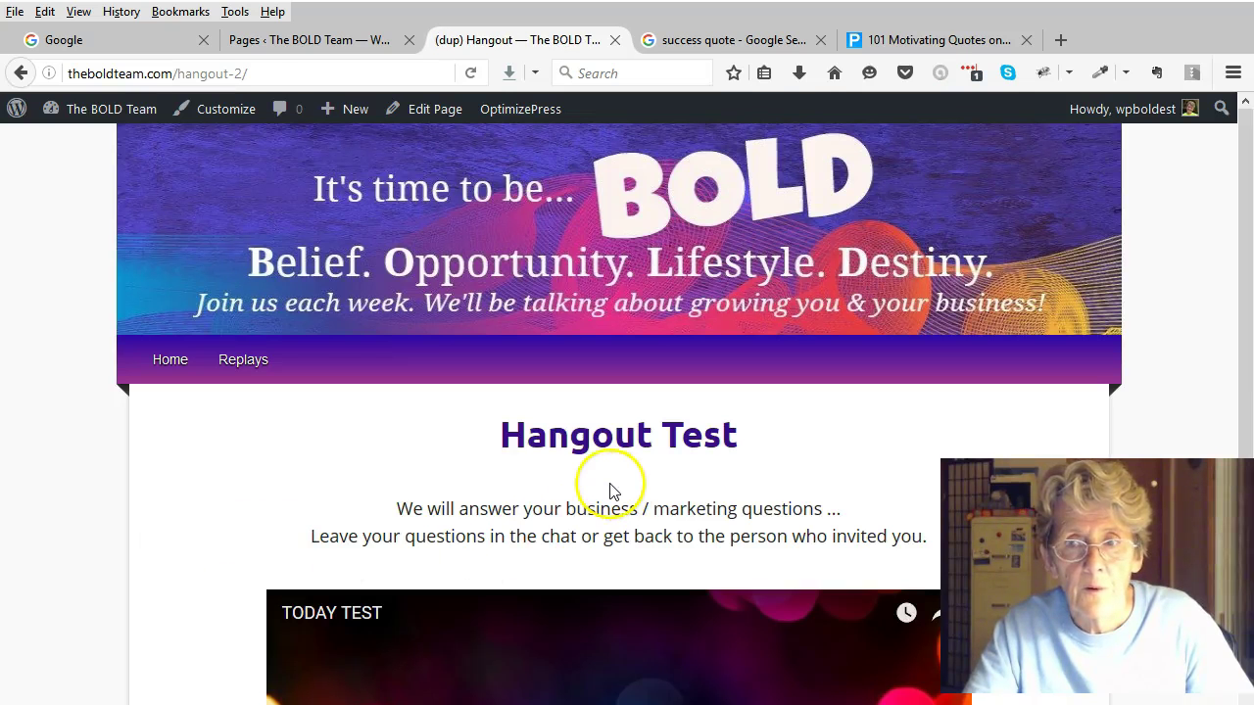
pyautogui.scroll(-3, 767, 421)
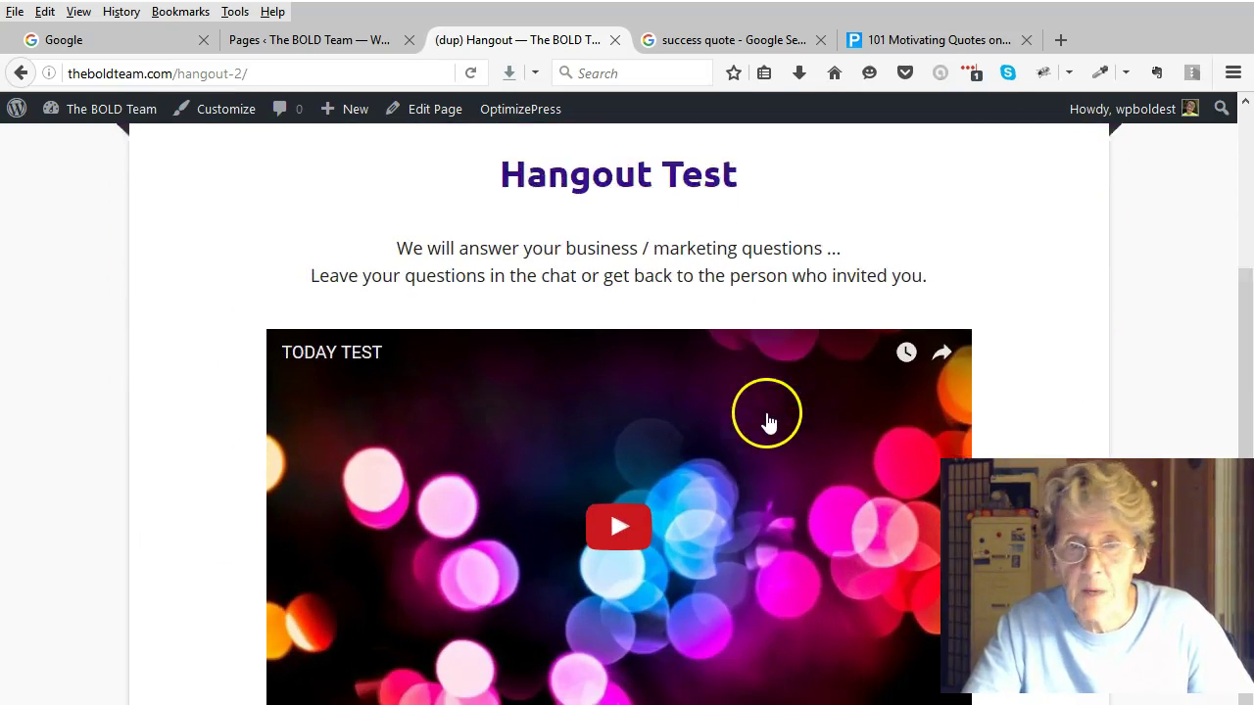
pyautogui.scroll(-1, 767, 421)
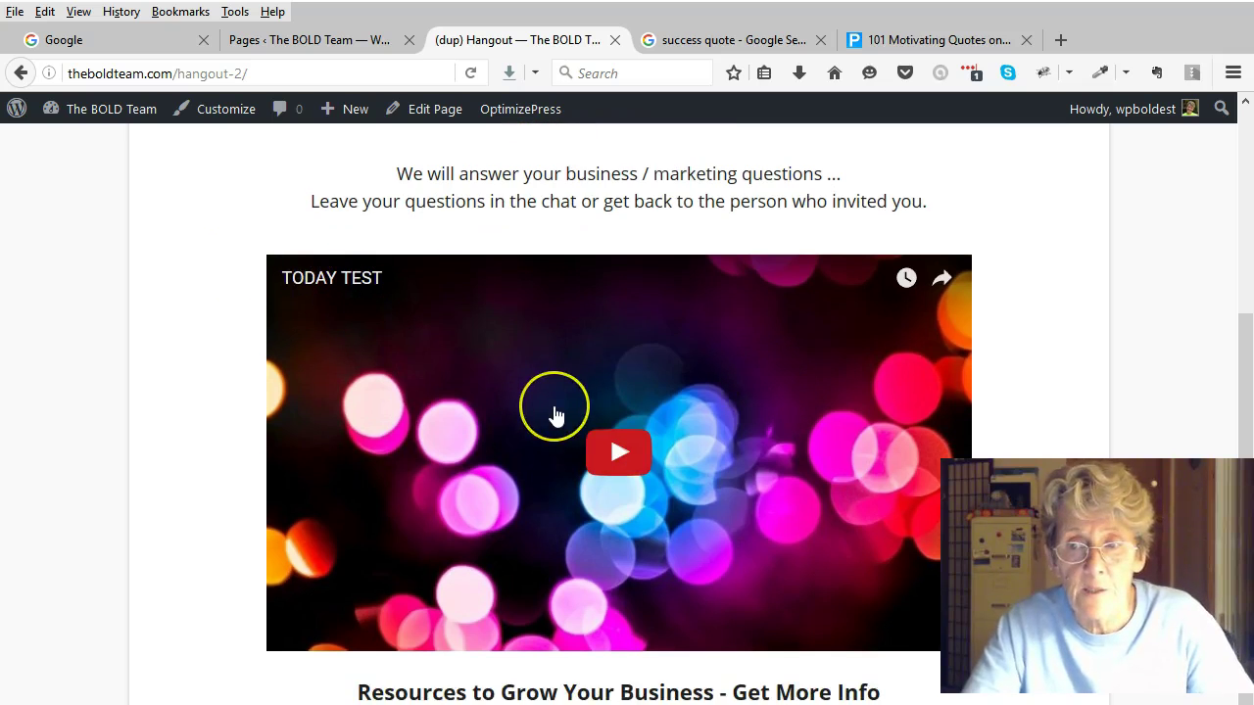
pyautogui.scroll(-2, 554, 415)
pyautogui.scroll(2, 554, 416)
pyautogui.click(627, 446)
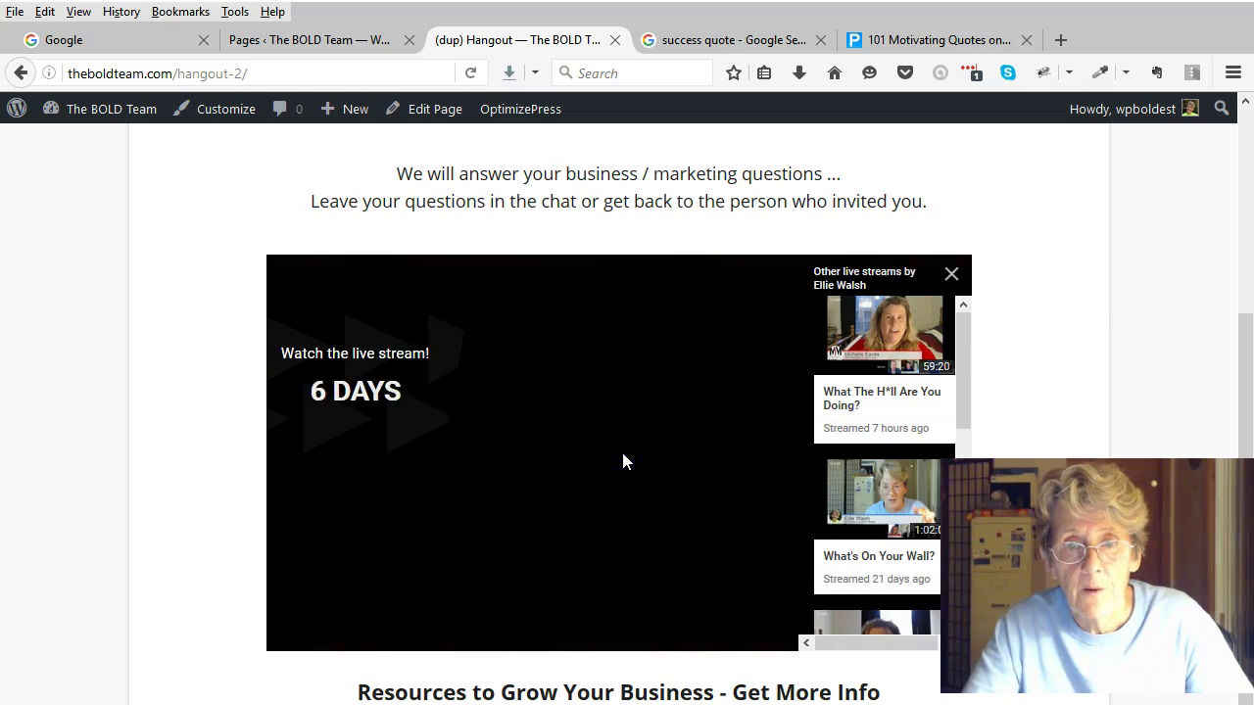
pyautogui.click(606, 456)
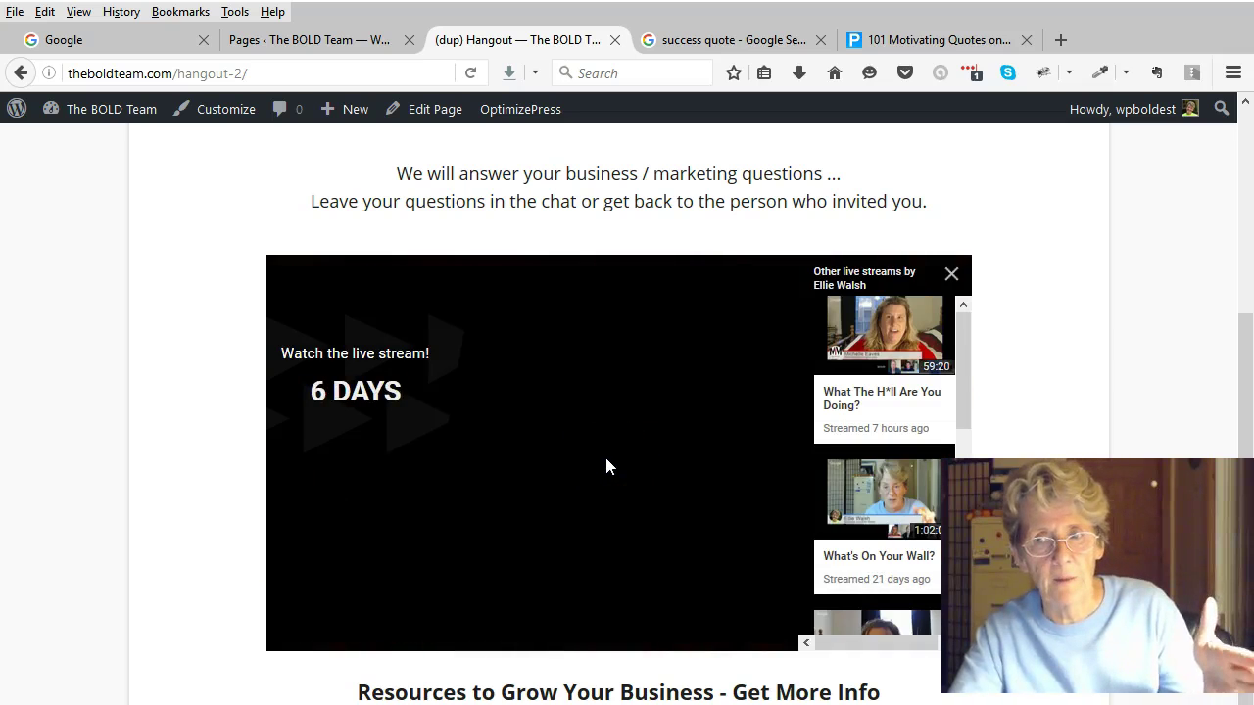
pyautogui.click(524, 449)
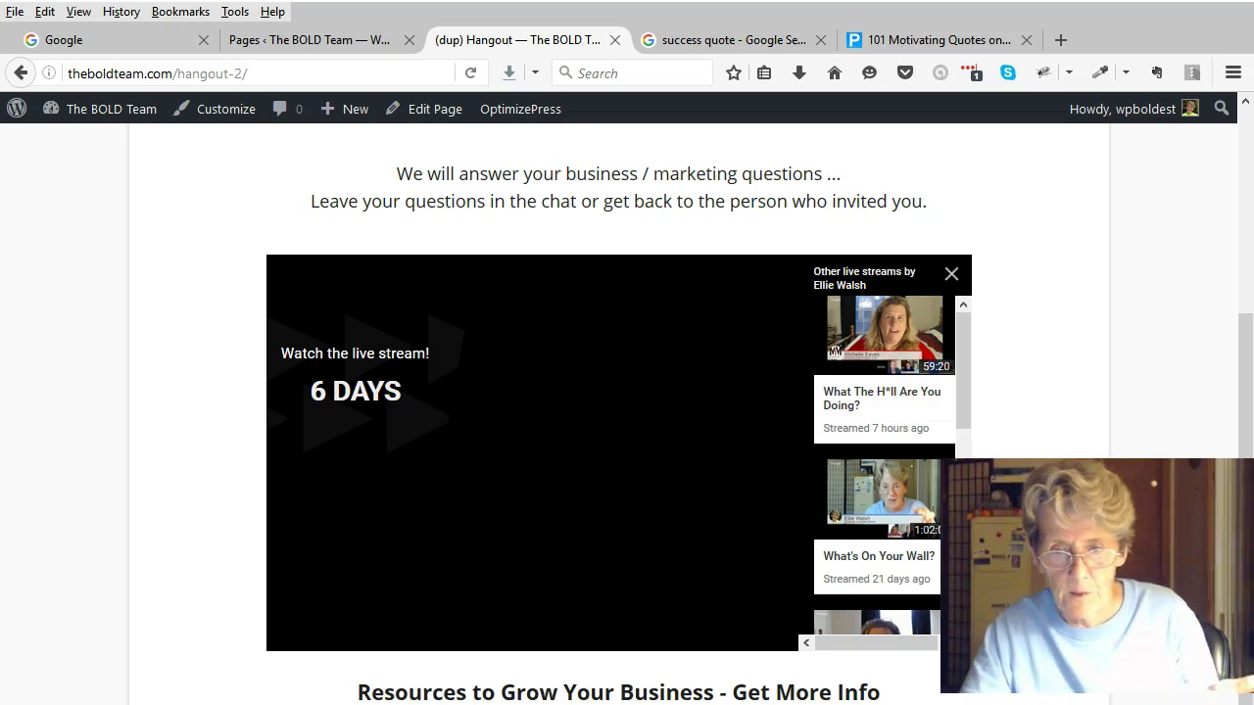
# - Switch back to YouTube and open the live streaming events list in Creator Studio
pyautogui.hotkey('alt', 'Tab')
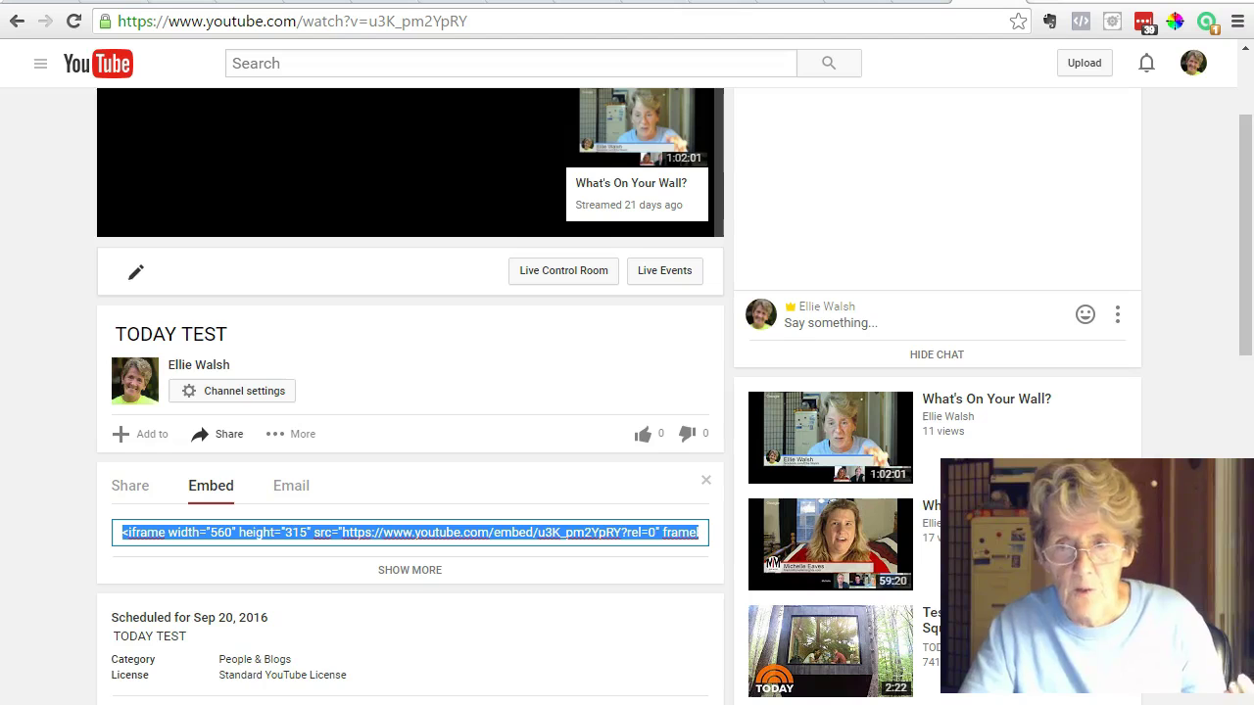
pyautogui.scroll(2, 862, 461)
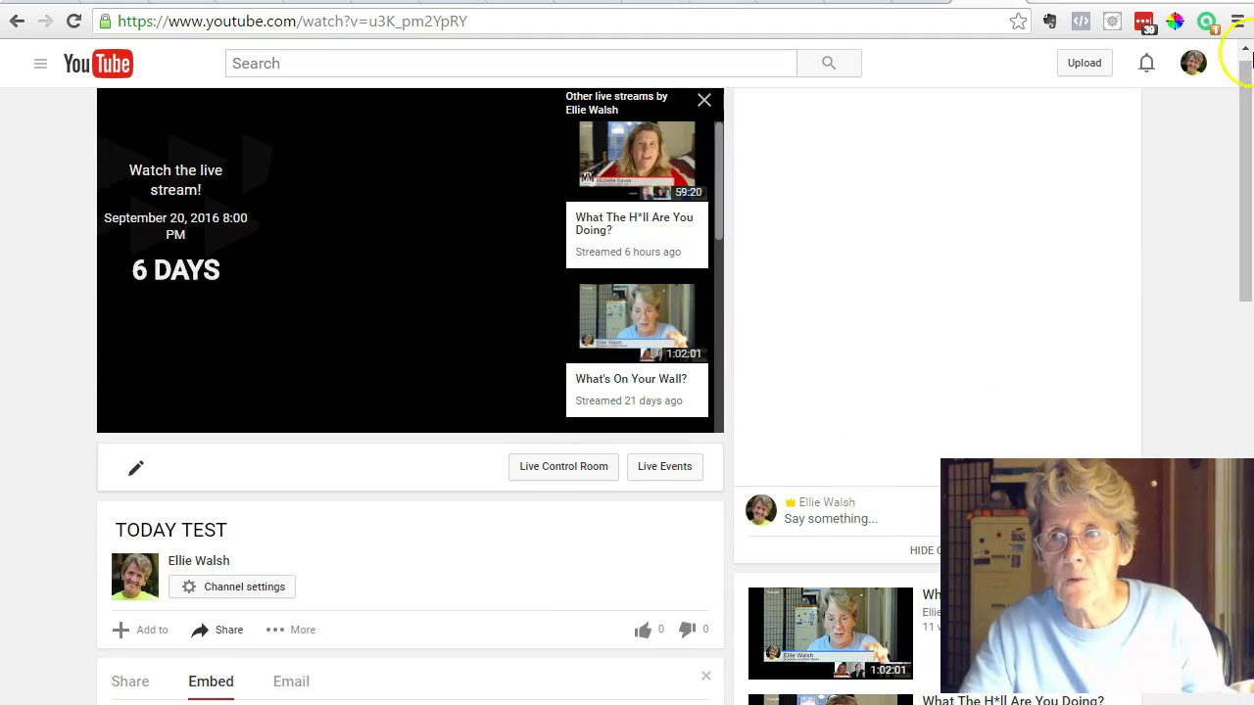
pyautogui.click(1194, 65)
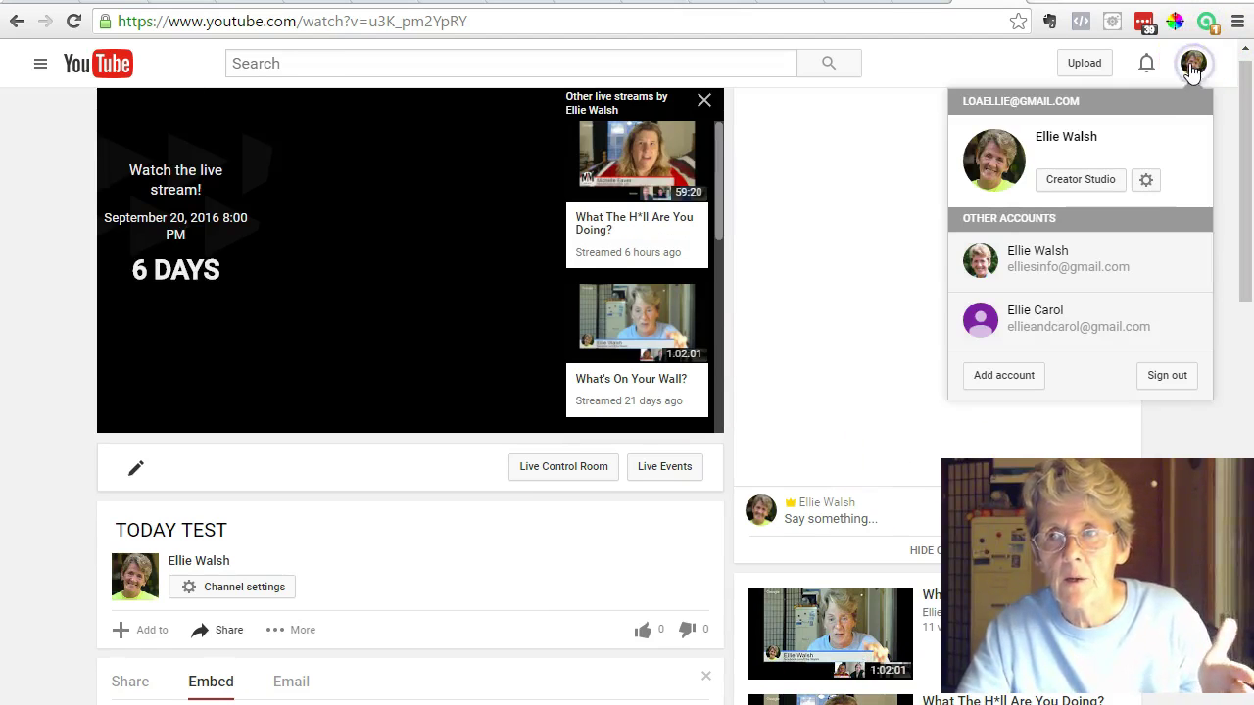
pyautogui.click(1082, 183)
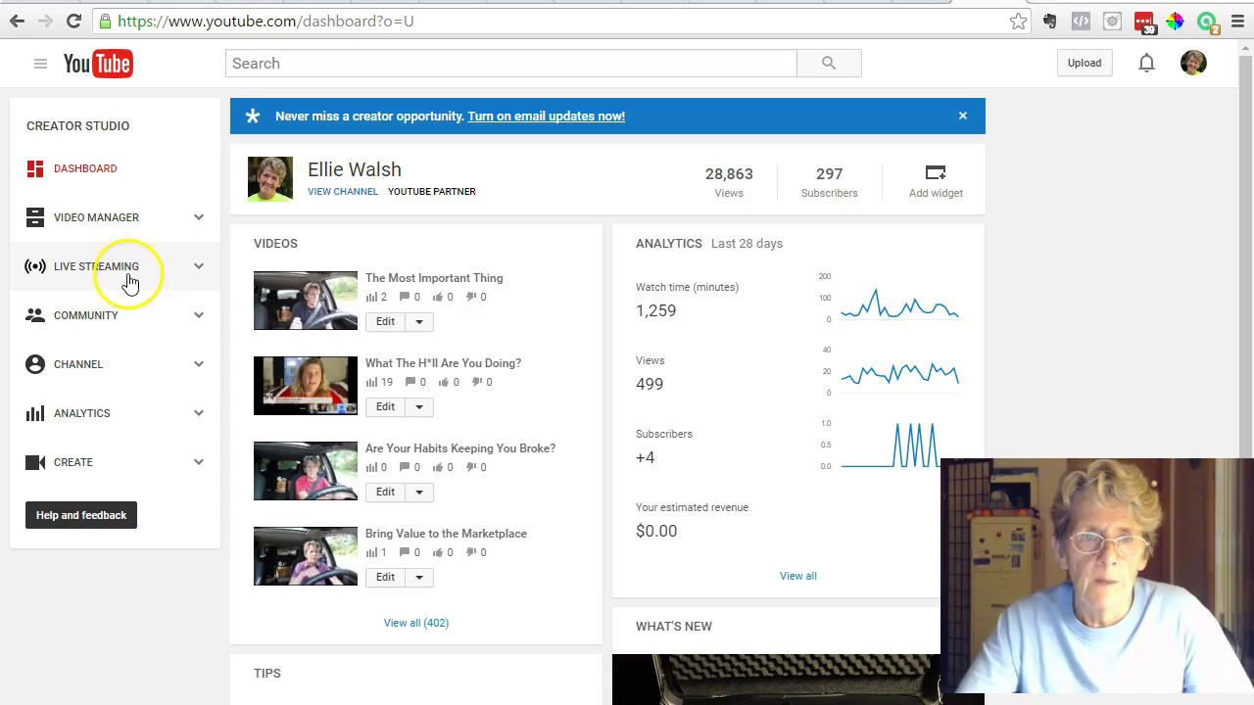
pyautogui.click(199, 269)
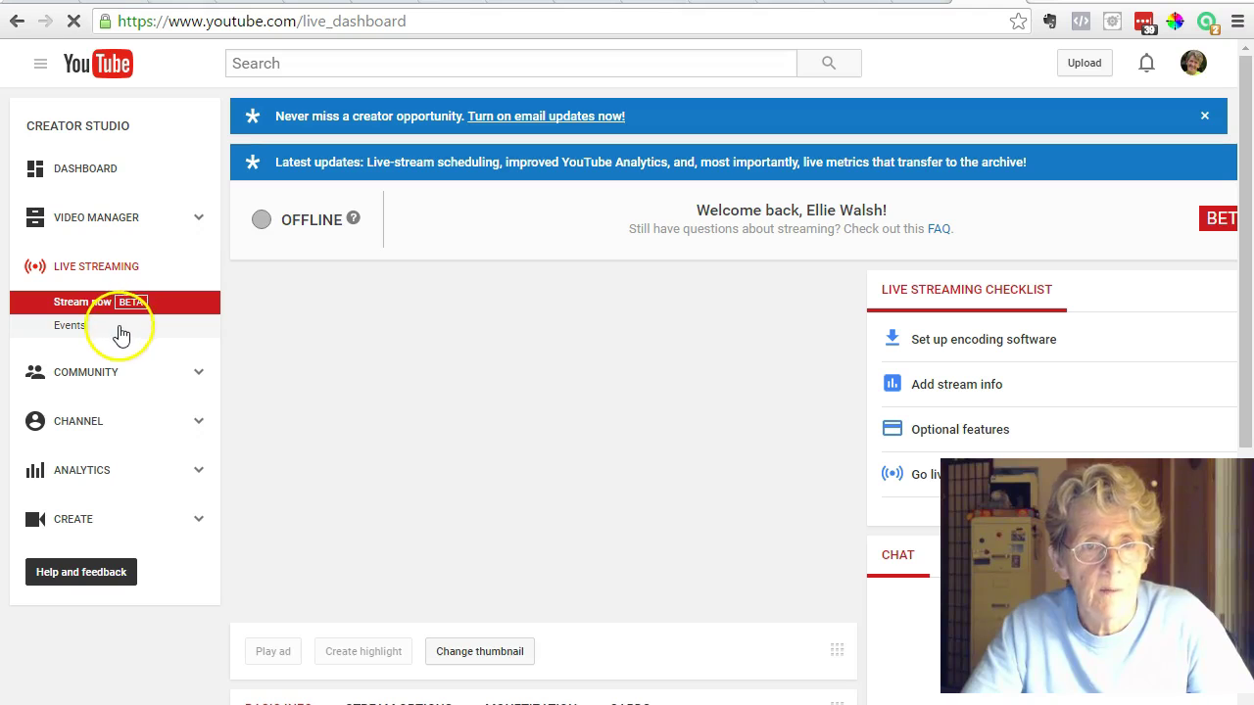
pyautogui.click(120, 334)
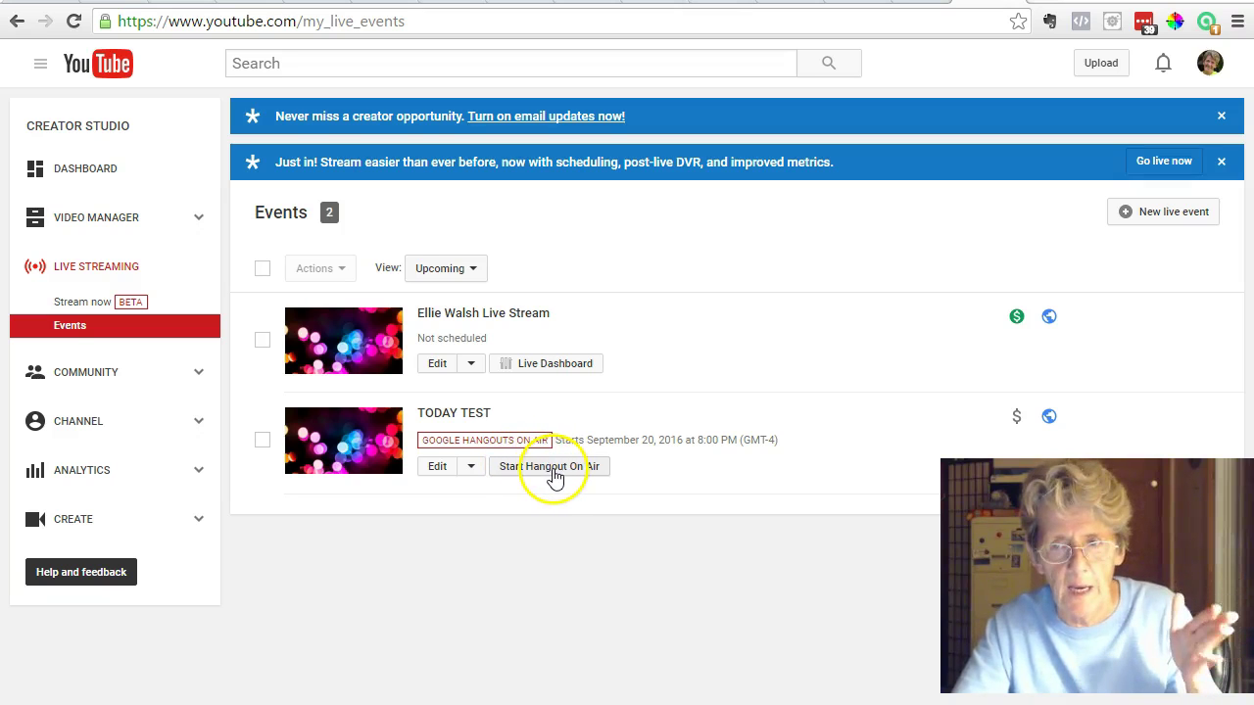
# - Start the TODAY TEST Hangout On Air to examine its web address, and close the Hangouts window
pyautogui.click(551, 467)
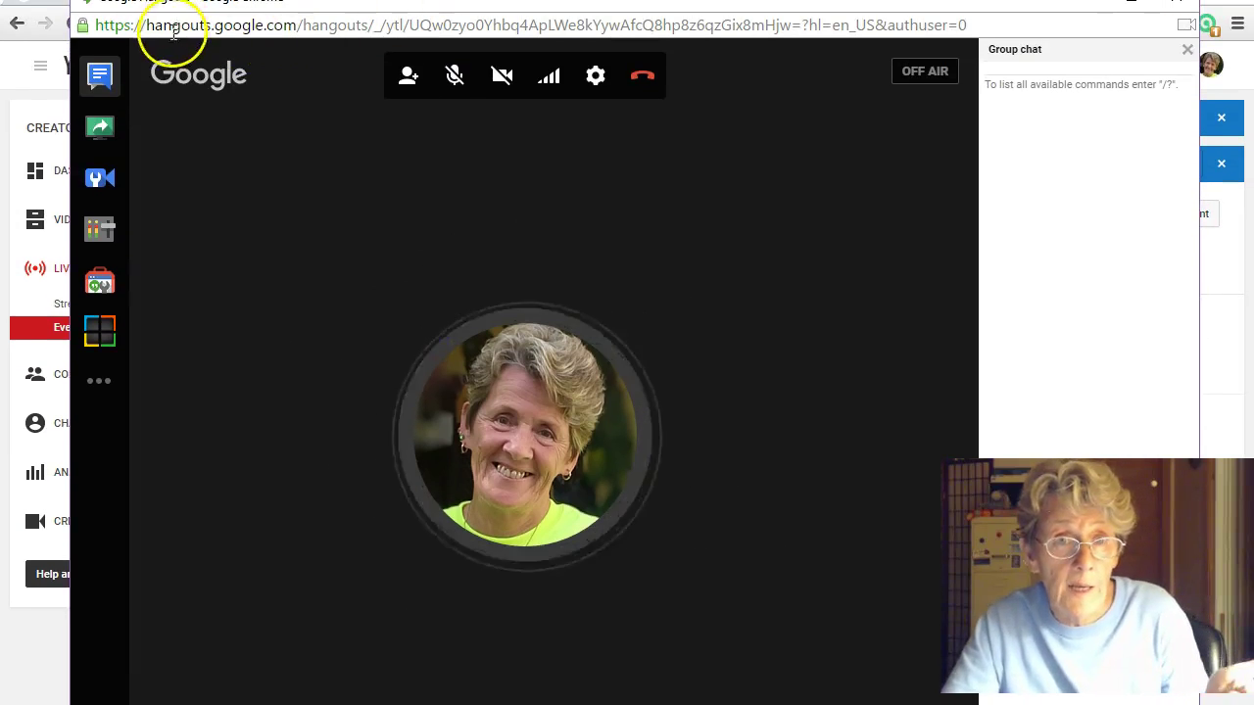
pyautogui.click(995, 26)
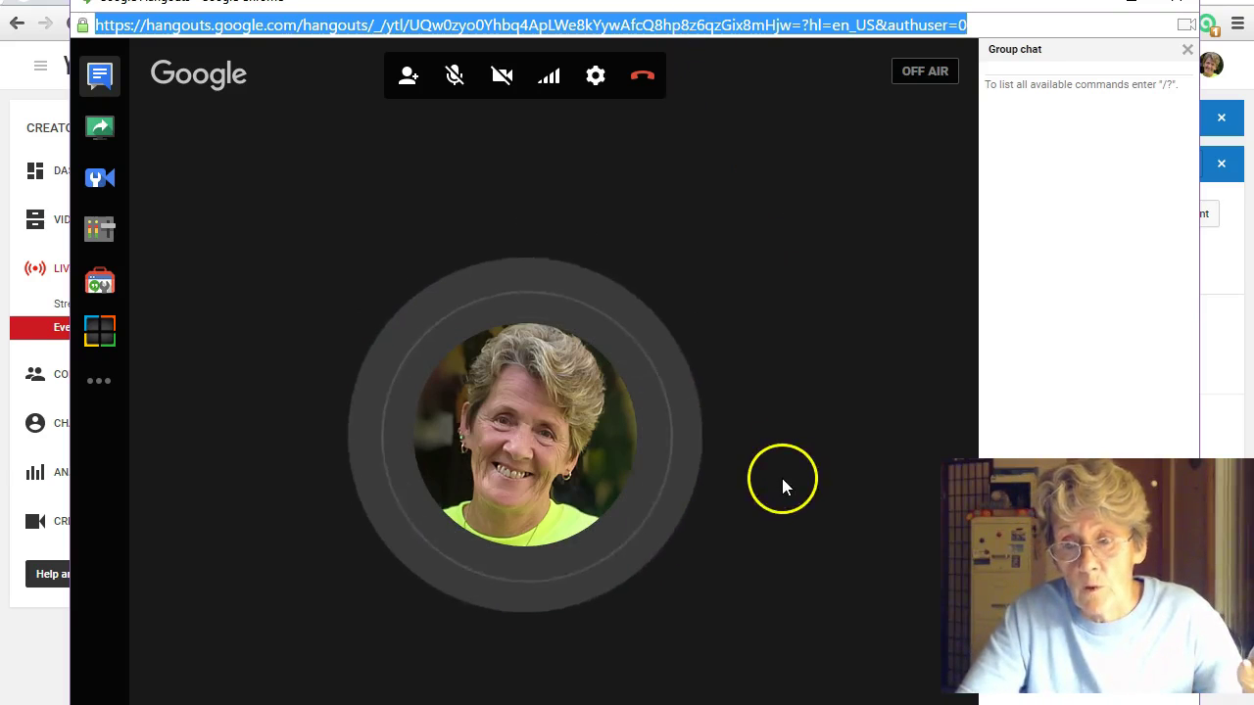
pyautogui.click(1179, 9)
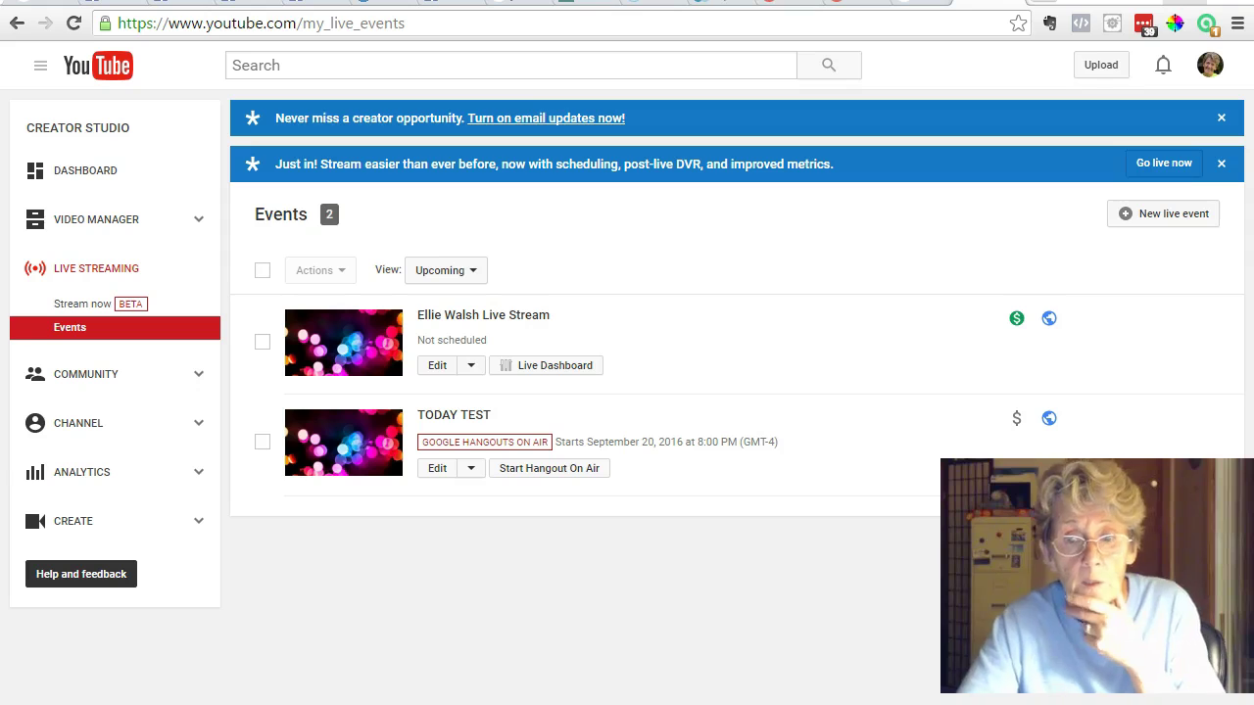
# - Switch to the WordPress site's browser, open theboldteam.com in a new tab and examine the live video and comments on its home page
pyautogui.hotkey('alt', 'Tab')
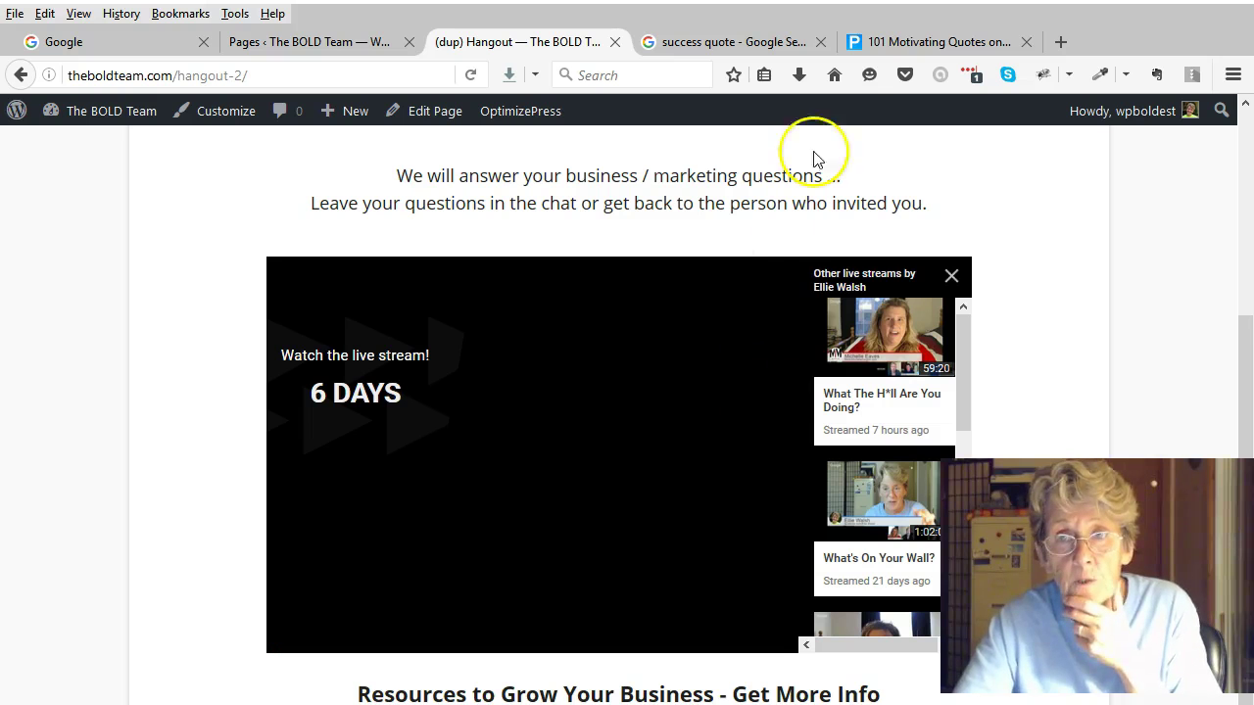
pyautogui.click(1063, 37)
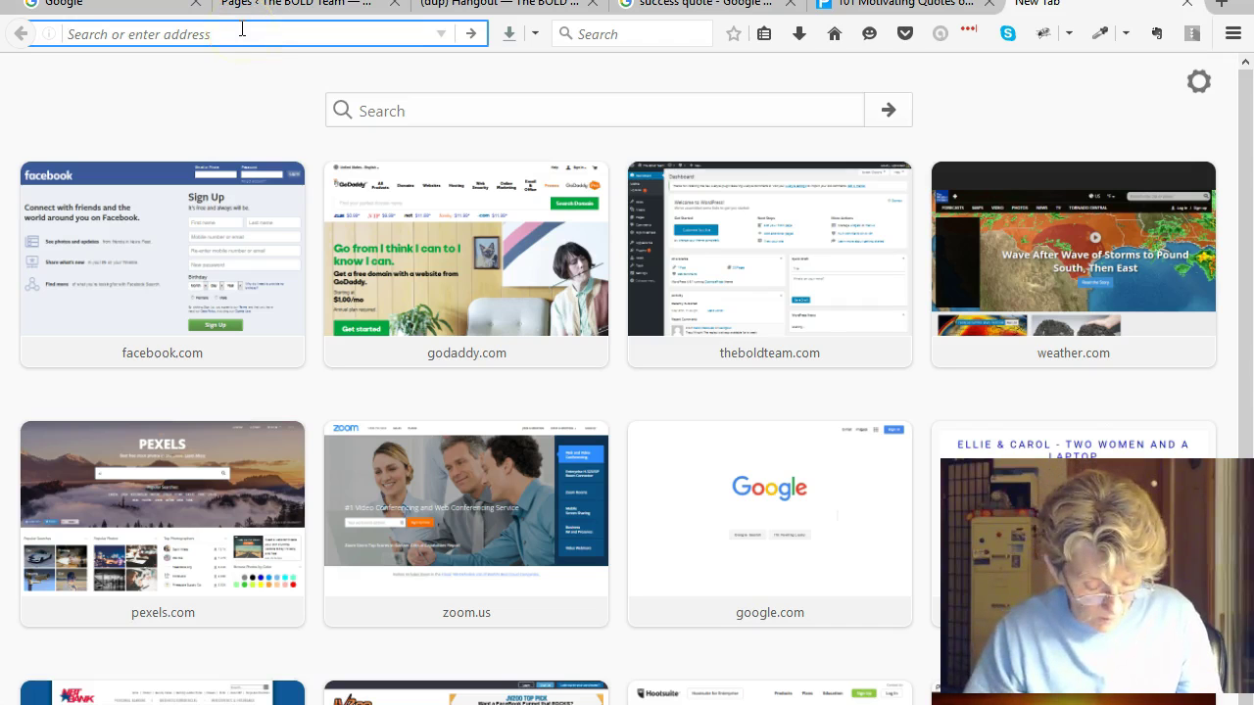
pyautogui.write('theboldteam.com/')
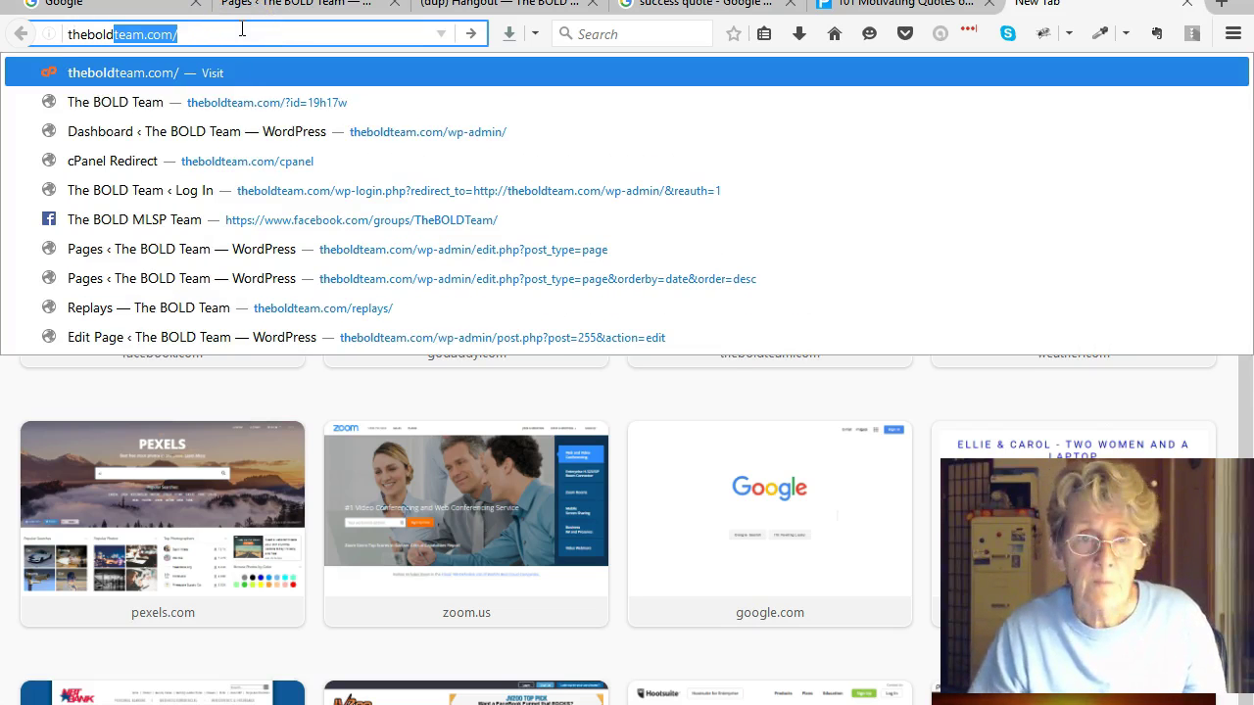
pyautogui.click(209, 83)
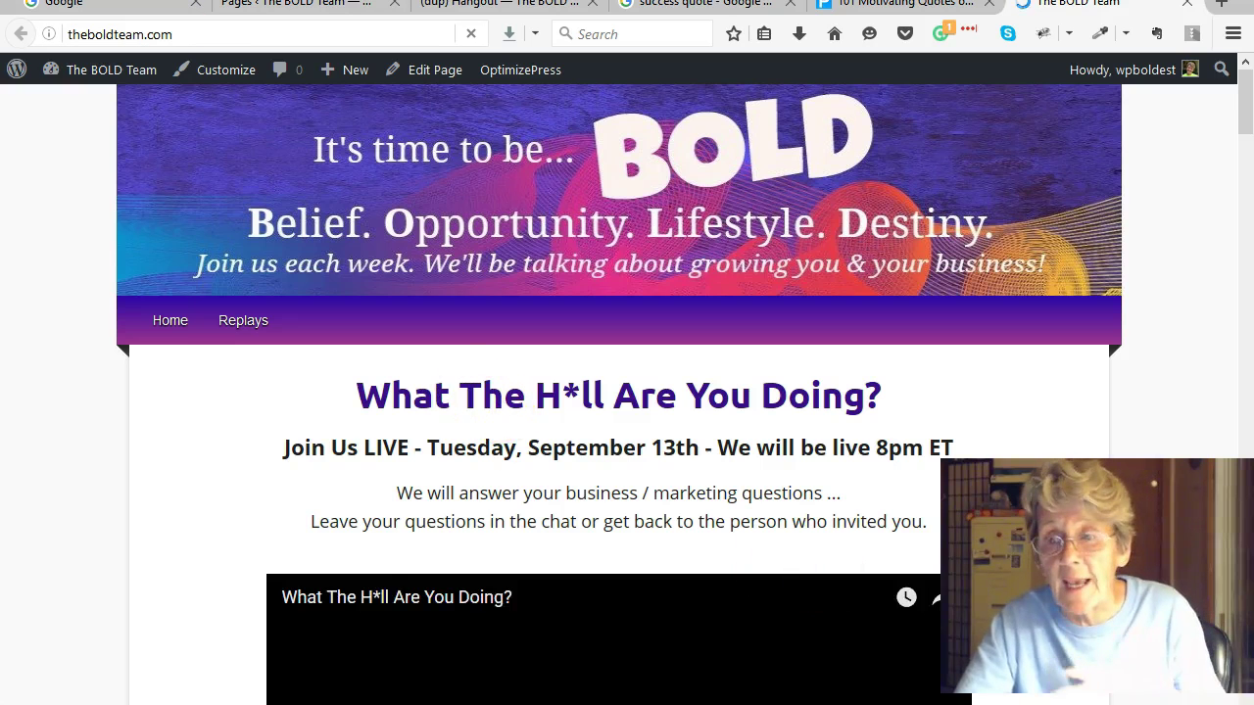
pyautogui.scroll(-2, 1166, 380)
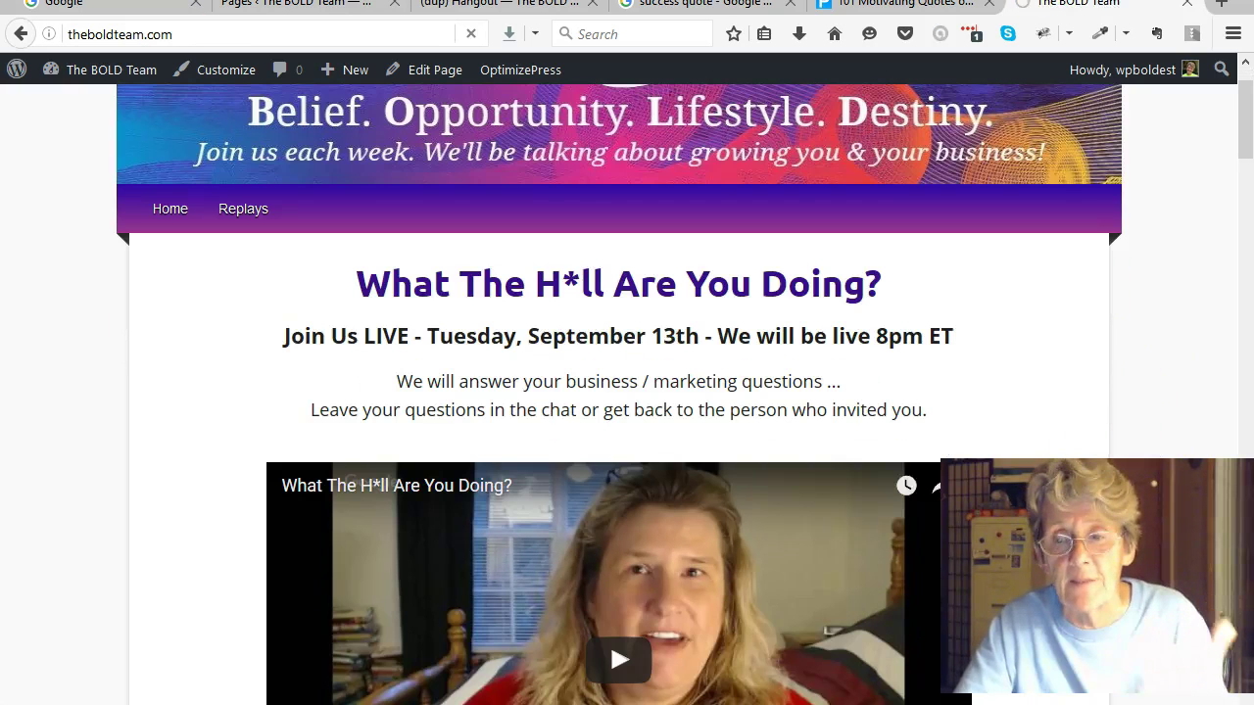
pyautogui.scroll(-3, 1244, 162)
pyautogui.scroll(-1, 1244, 168)
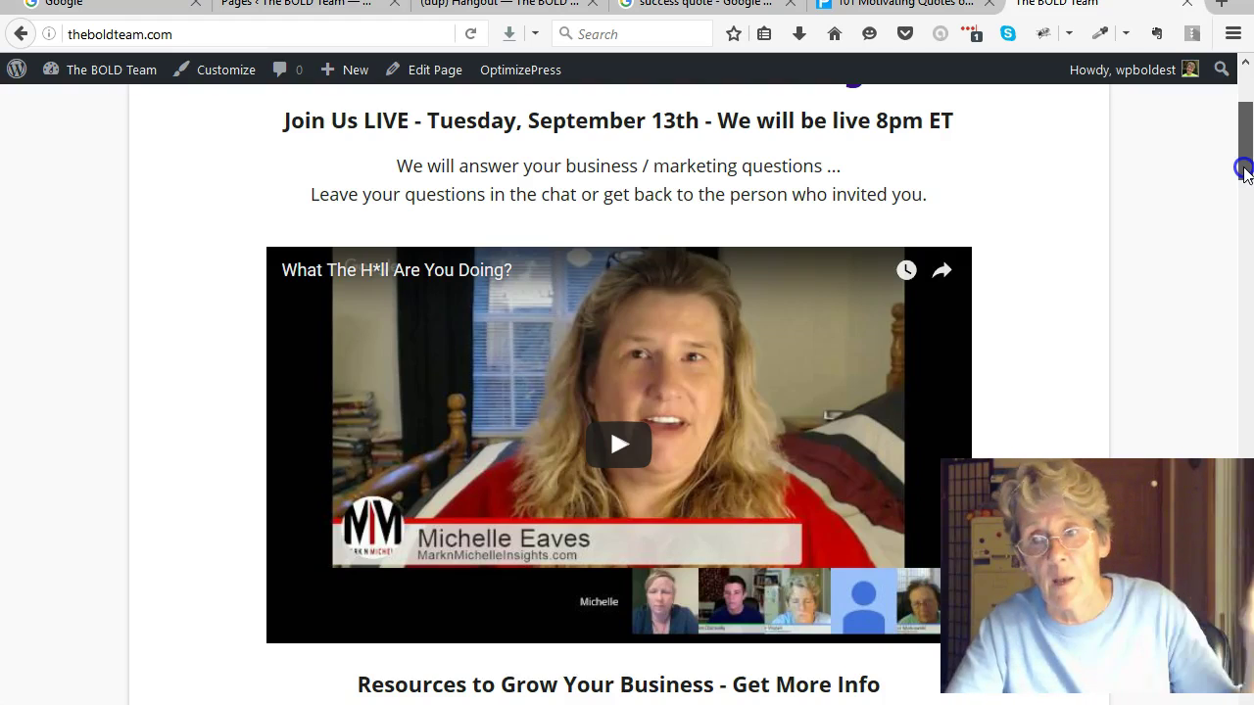
pyautogui.scroll(-2, 1244, 171)
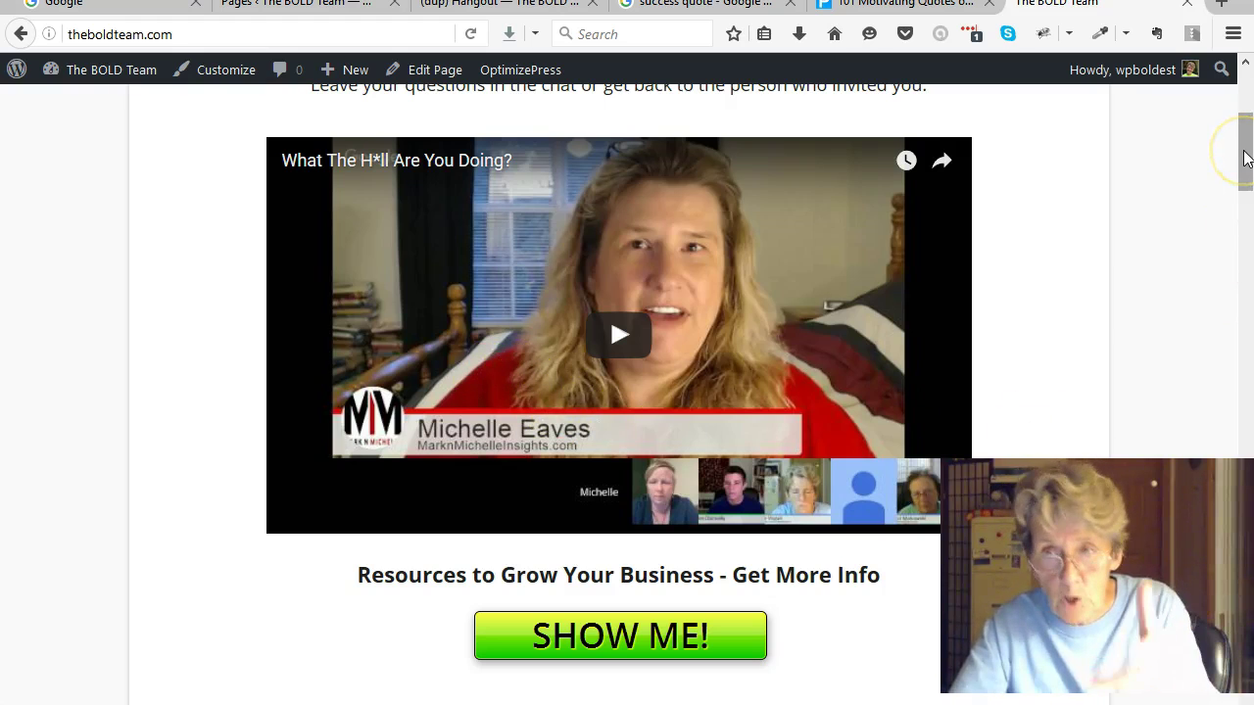
pyautogui.moveTo(1246, 158); pyautogui.dragTo(1245, 231)
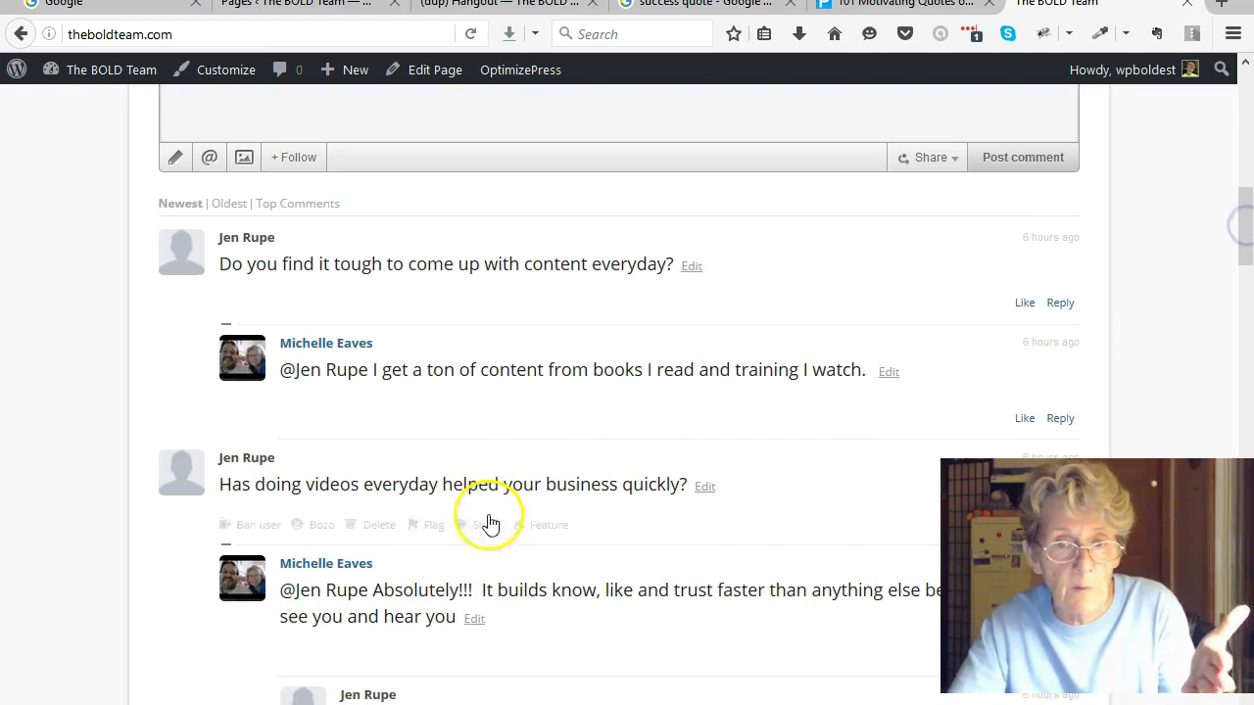
pyautogui.moveTo(1240, 252); pyautogui.dragTo(1246, 139)
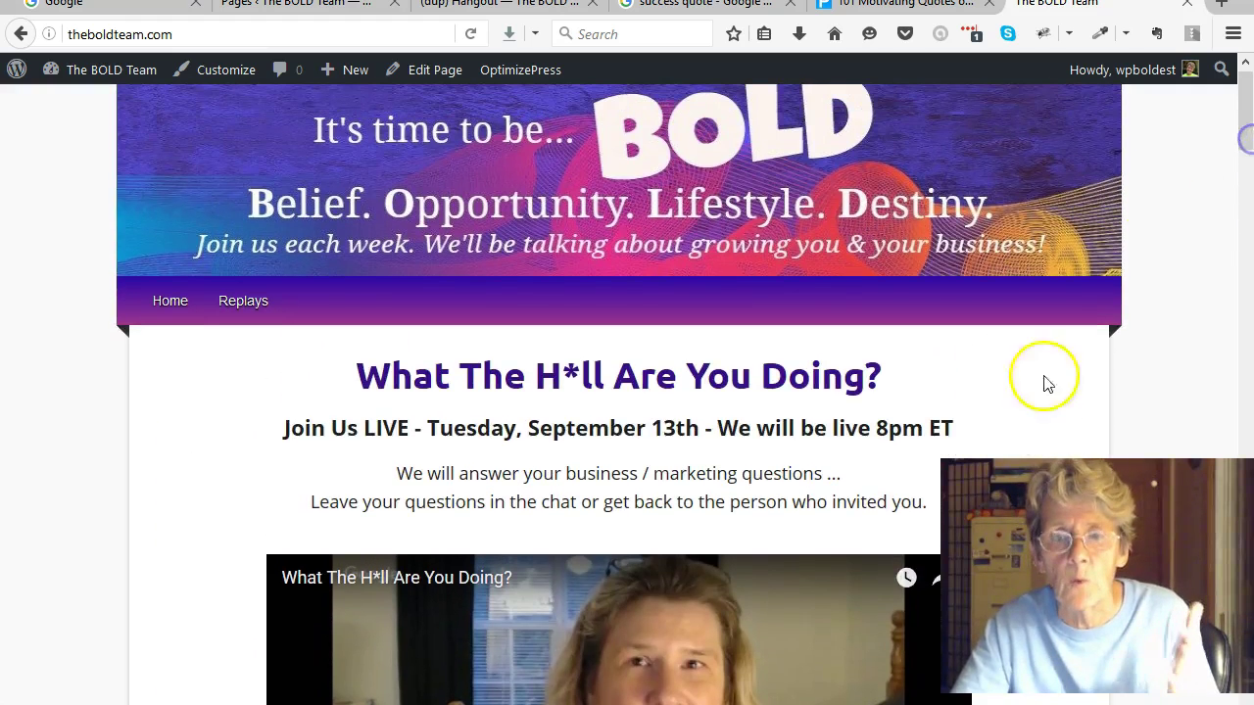